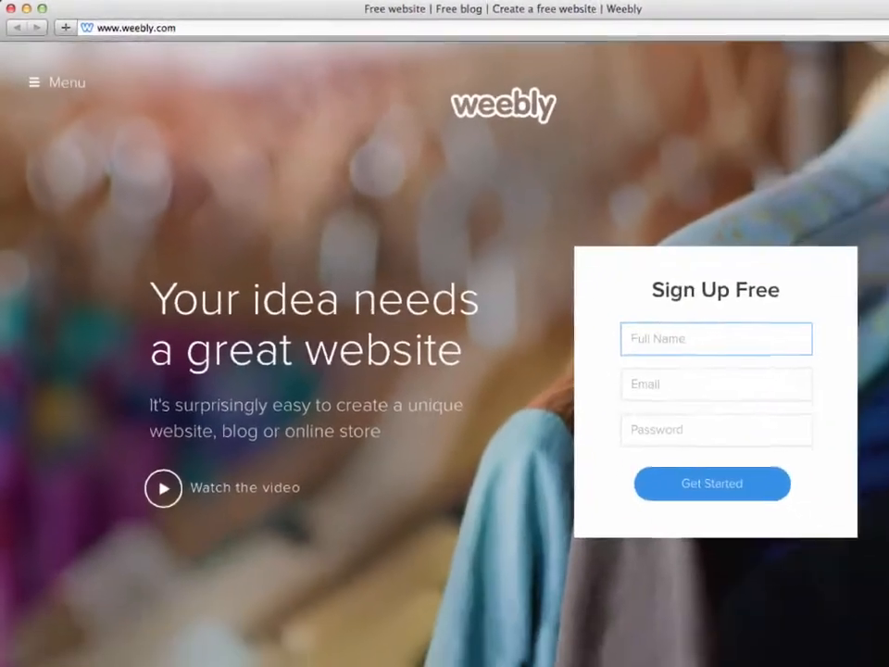
Step: Sign up for a free account with the full name, e-mail address and account password
text(John Espirian)
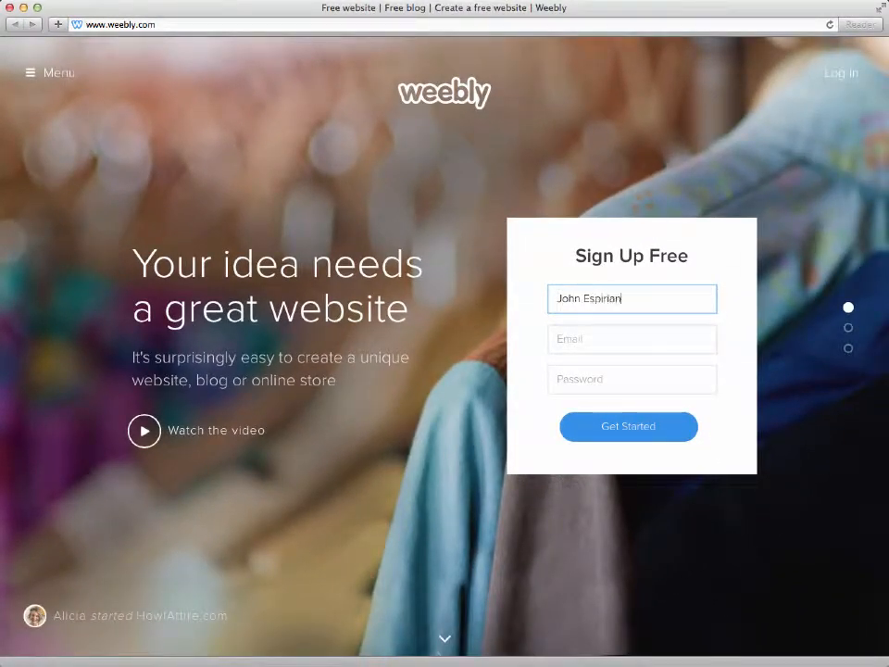
key(Tab)
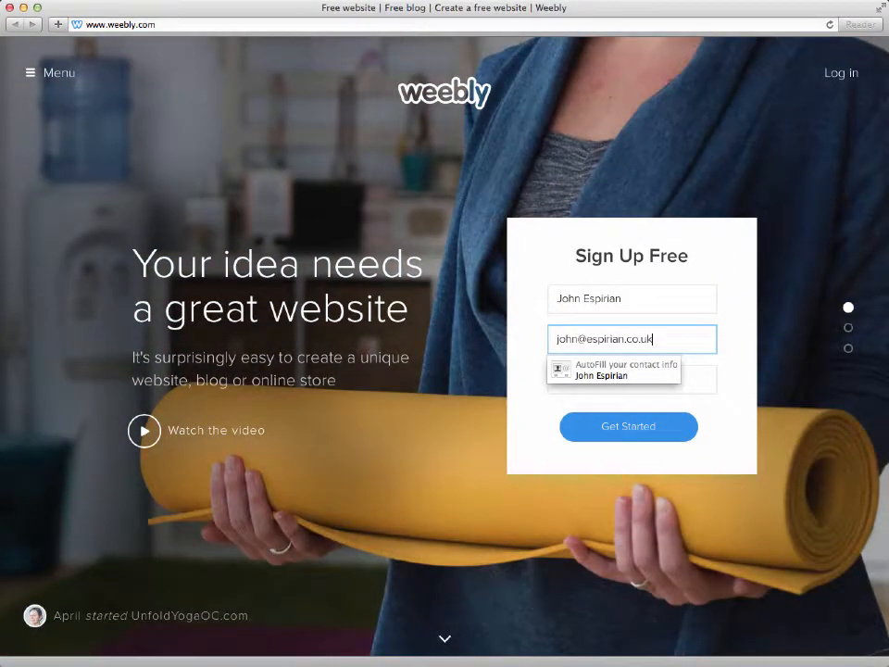
key(Tab)
text(•••••••••)
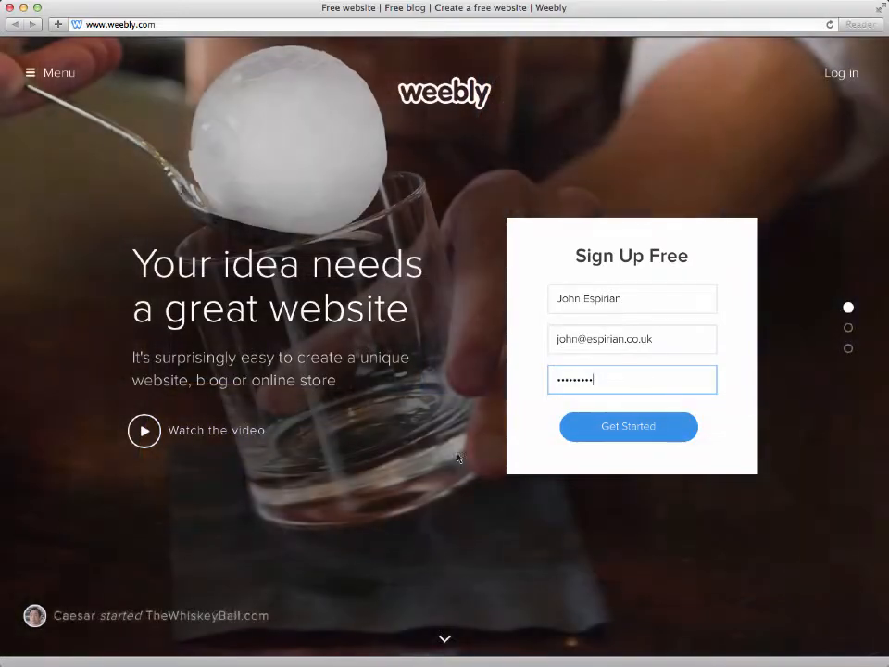
click(589, 434)
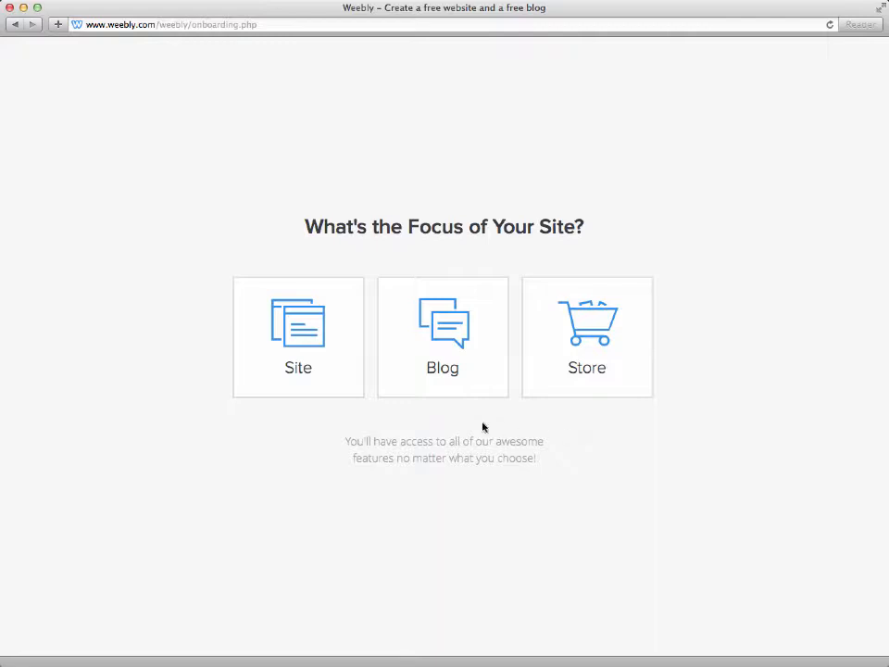
Step: Set the focus to Site and choose the theme with the dark rocky seascape banner in its preselected teal colour
click(317, 358)
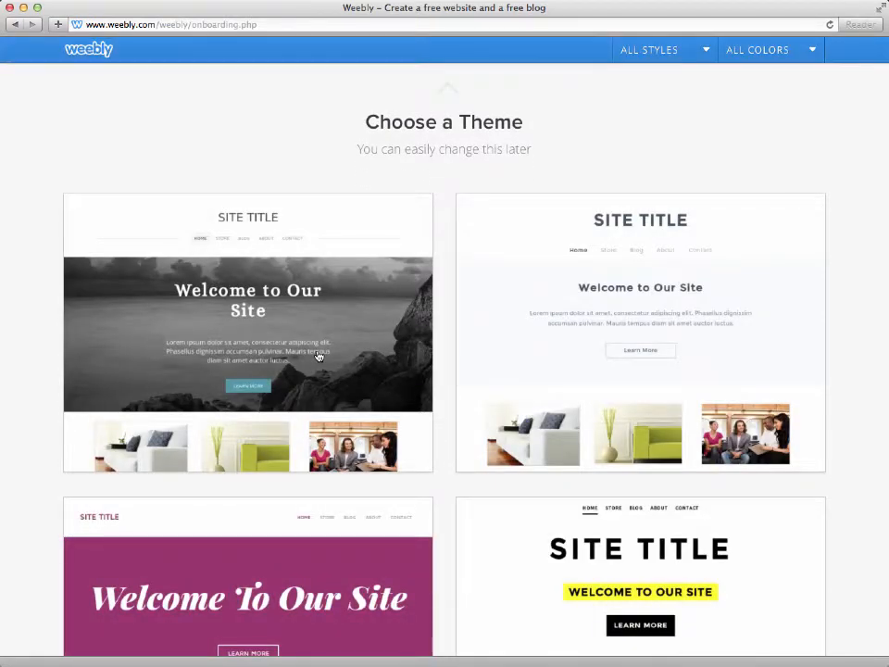
mouse_move(319, 358)
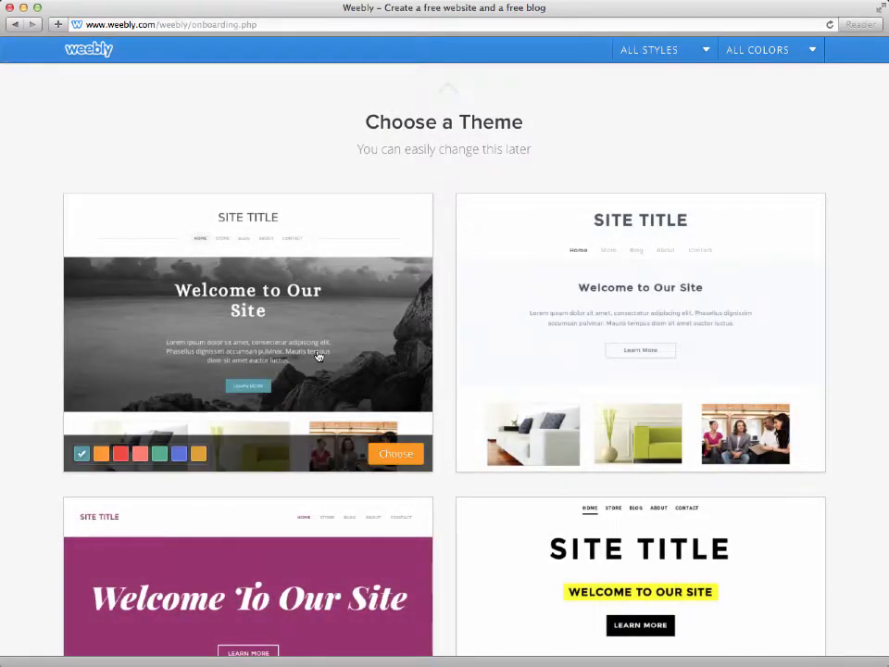
click(391, 454)
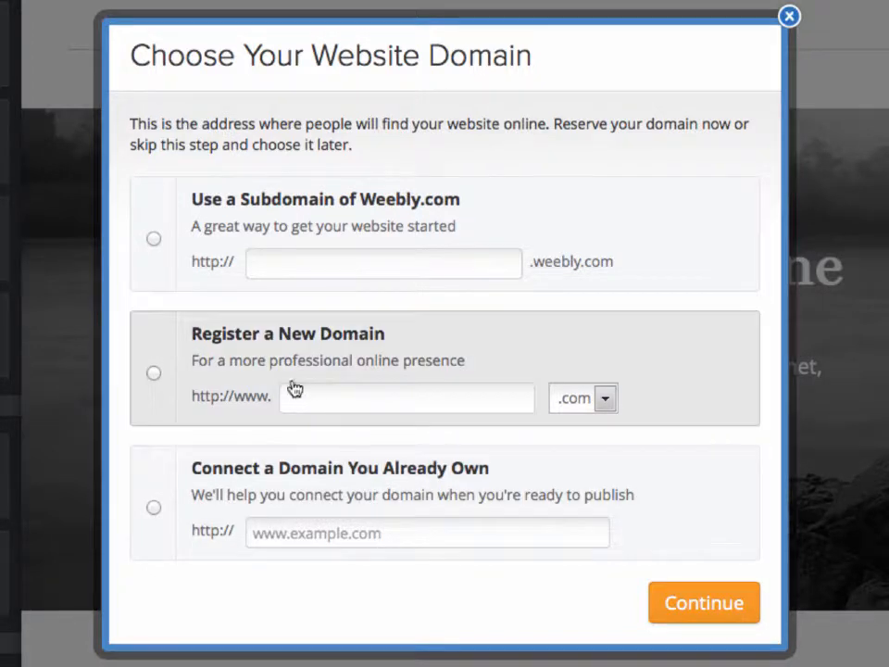
Step: Reserve a Weebly.com subdomain made from the site owner's hyphenated name and start building the site
click(154, 240)
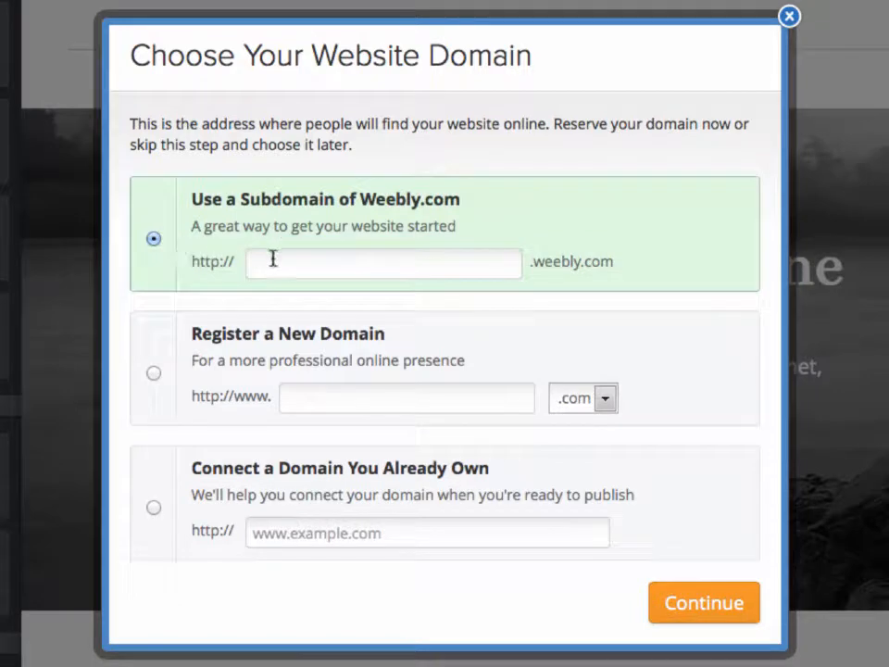
click(274, 257)
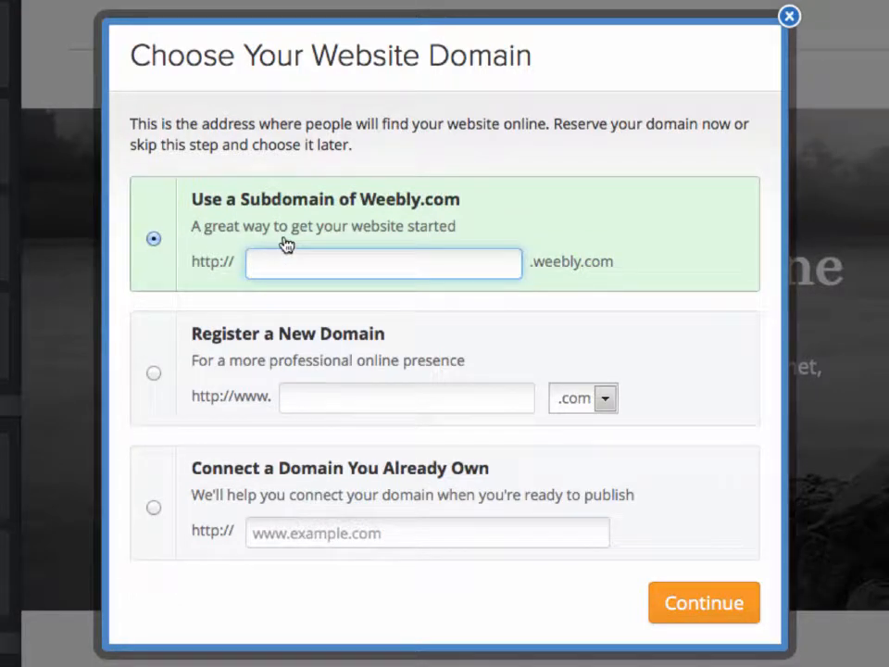
text(john-espirian)
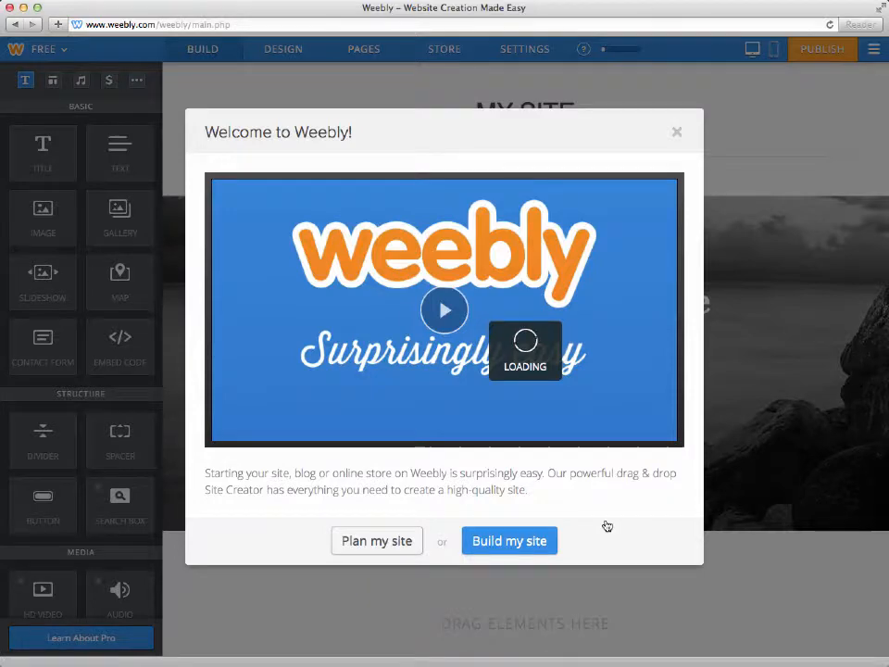
click(530, 540)
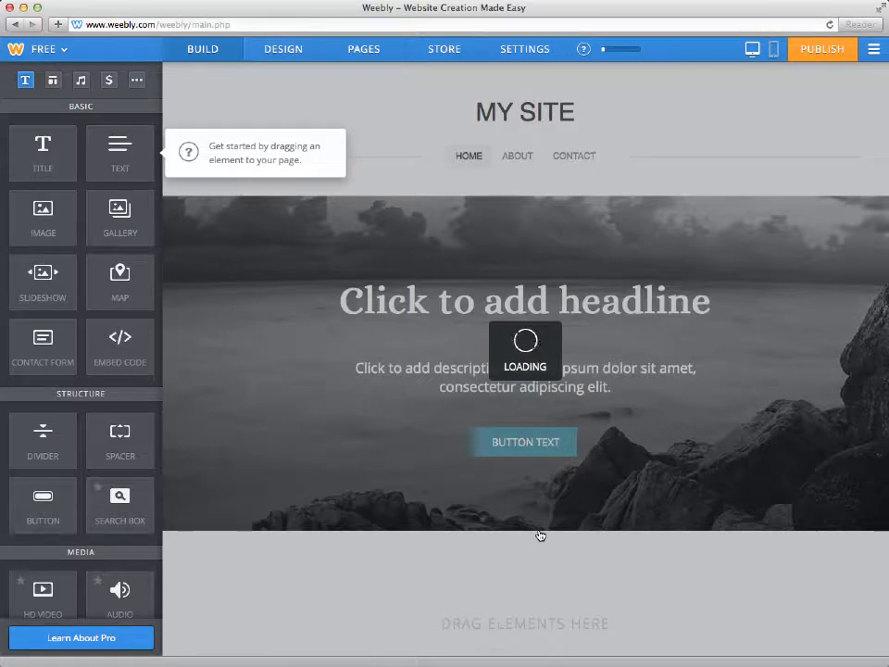
Step: Add a title element below the home page banner reading "This is my first line of text."
drag(43, 140, 496, 581)
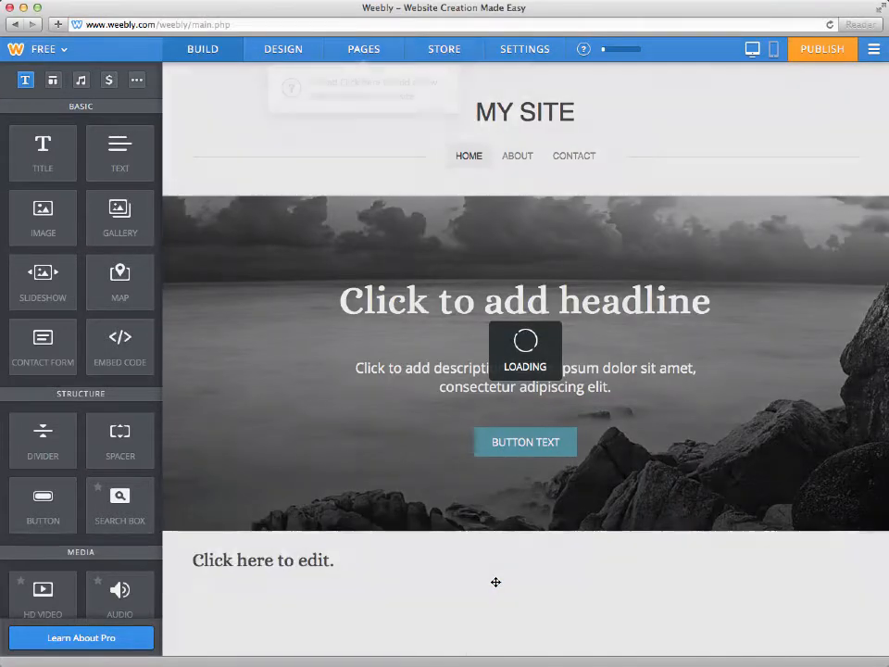
click(335, 560)
text(This is)
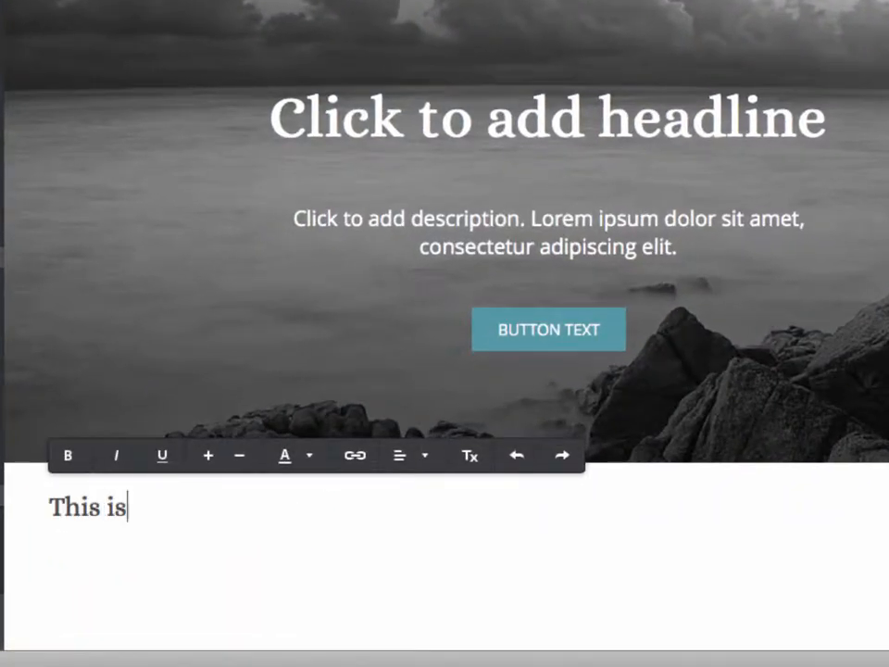
text( my first line of )
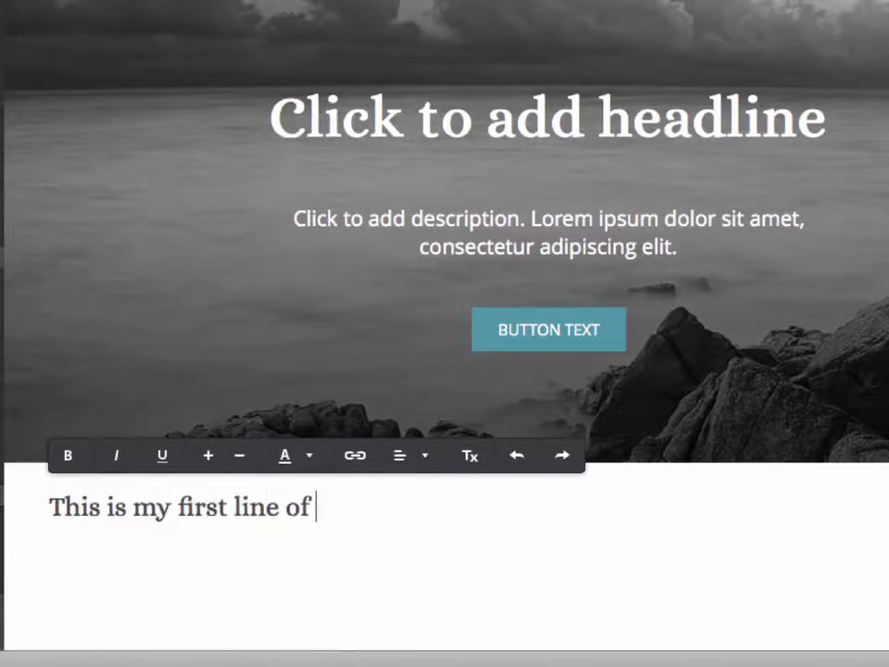
text(text.)
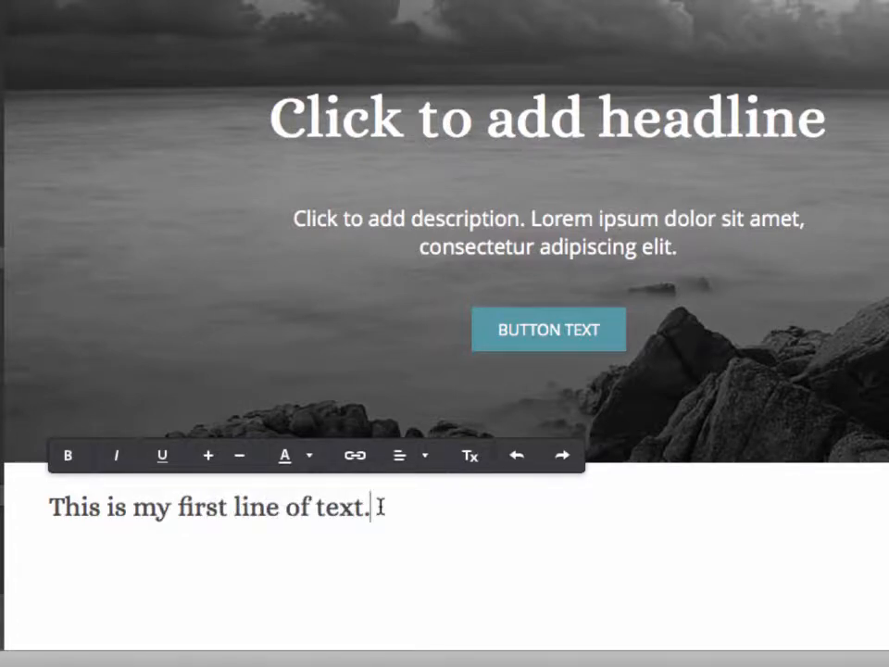
Step: Change the banner headline to "Here's a headline" and its description to "And a description goes here."
click(359, 132)
text(H)
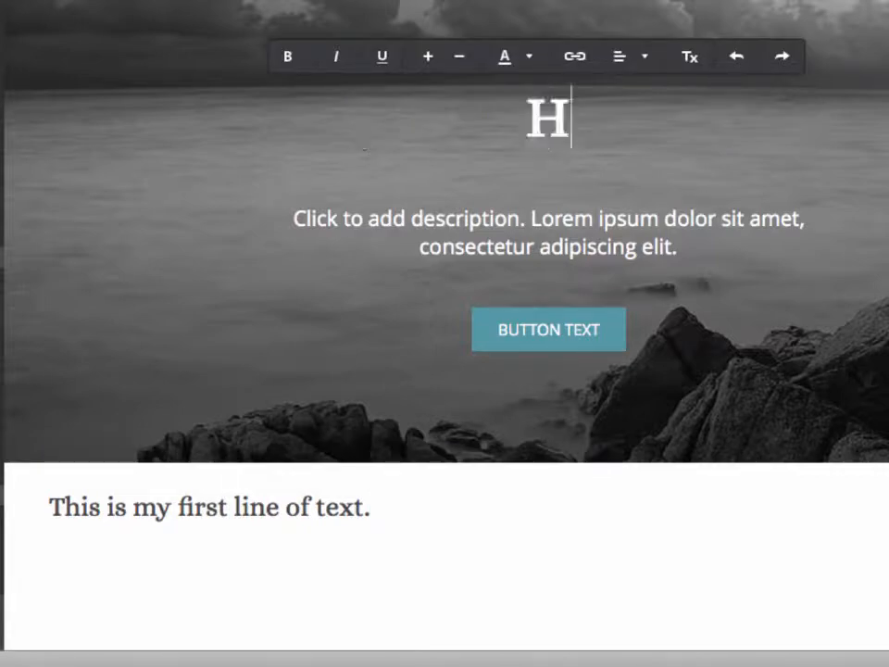
text(ere's a headline)
click(387, 215)
text(A)
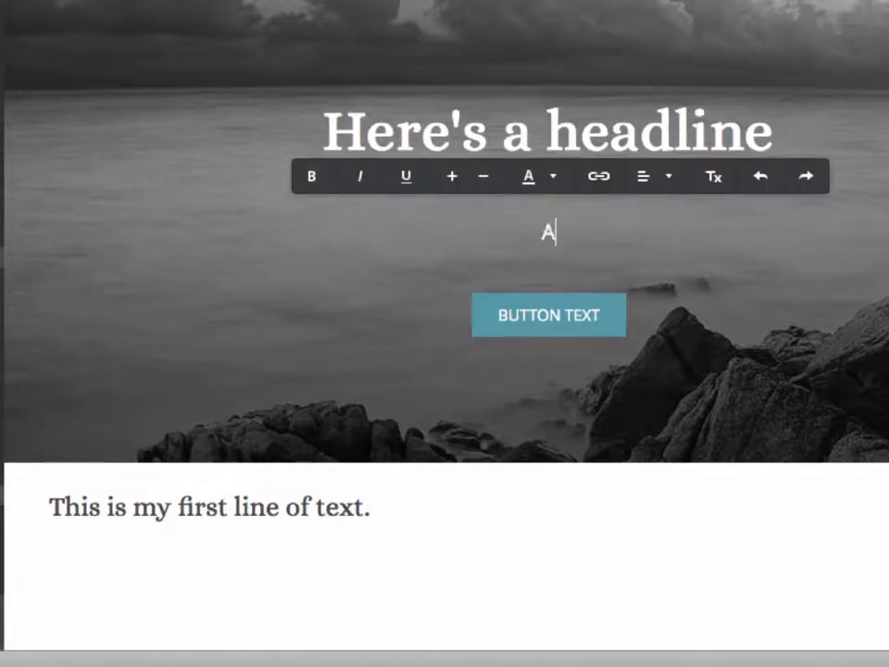
text(nd a description goes here.)
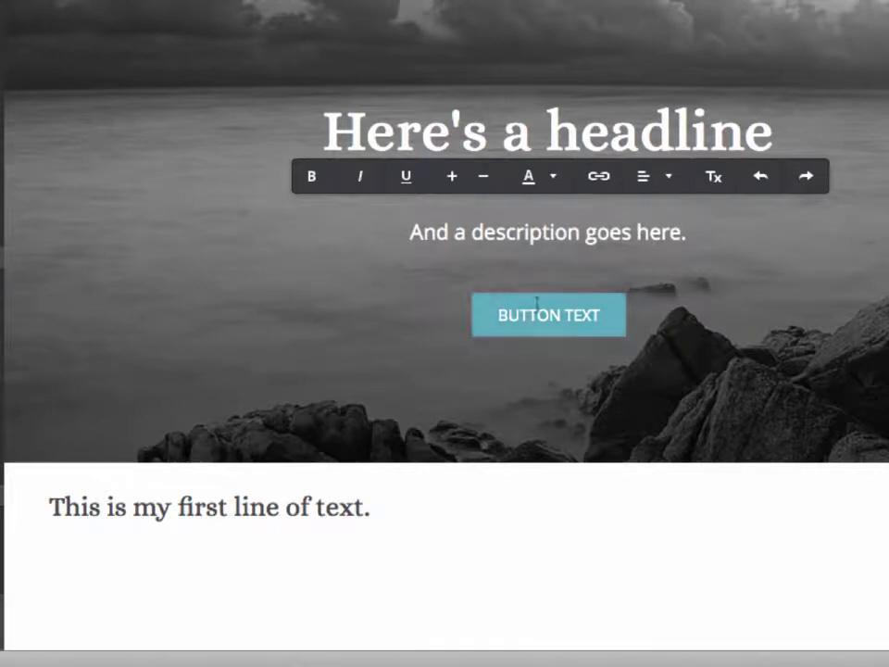
Step: Change the banner button's label to "SOME OTHER TEXT"
double_click(537, 313)
text(SOME OTHER)
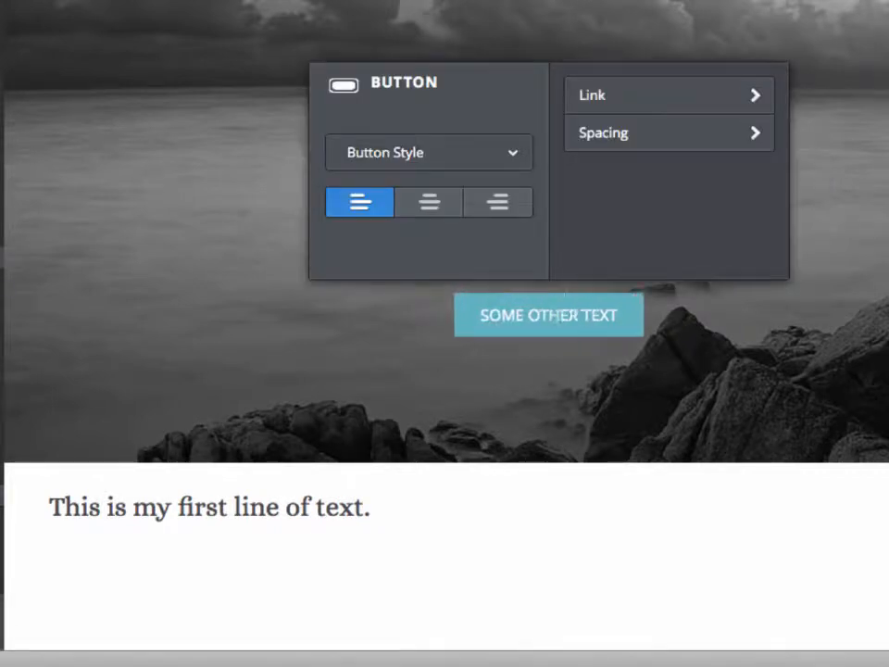
click(565, 393)
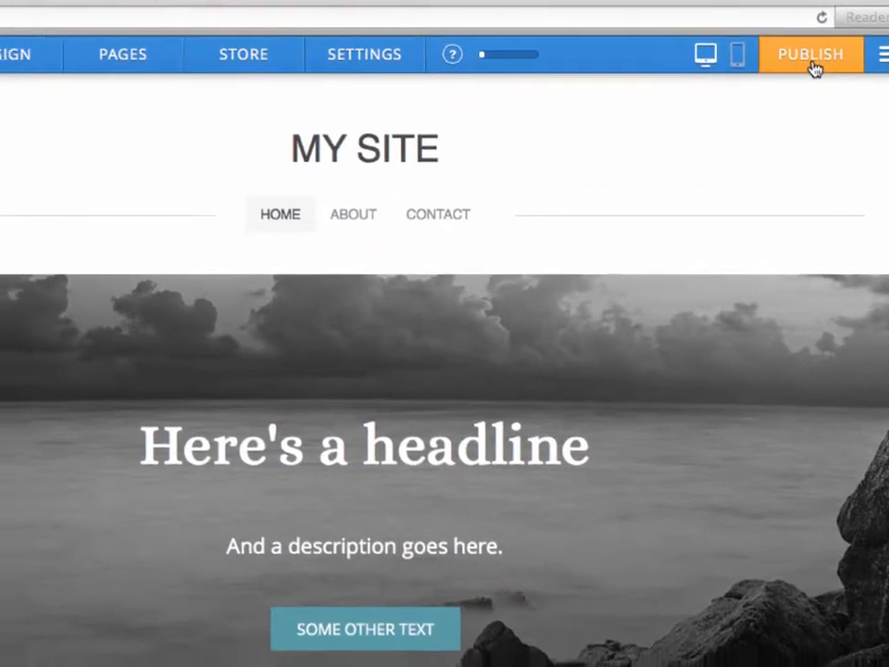
Step: Start publishing the site on the chosen Weebly.com subdomain and categorize it as Business
click(790, 81)
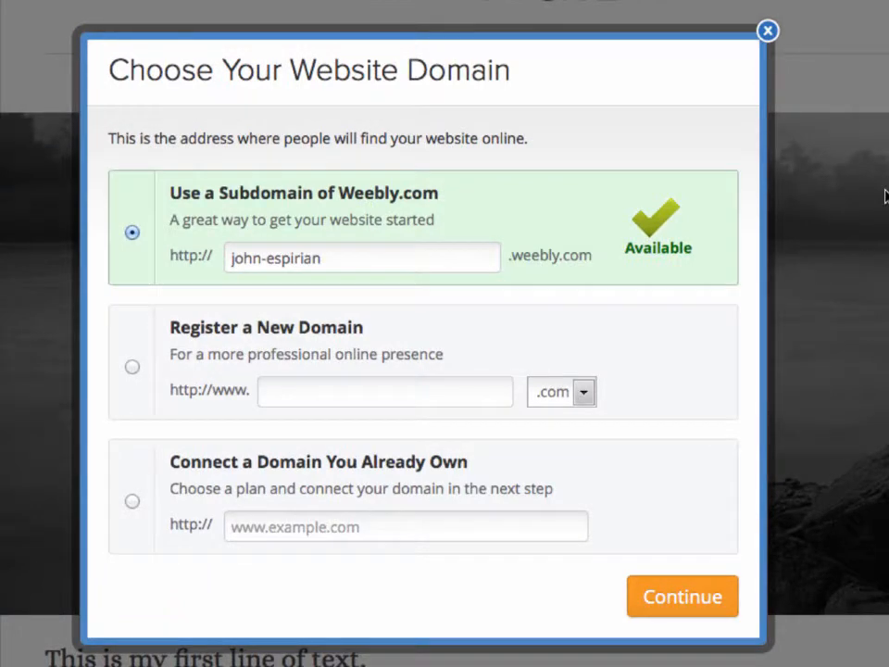
click(657, 592)
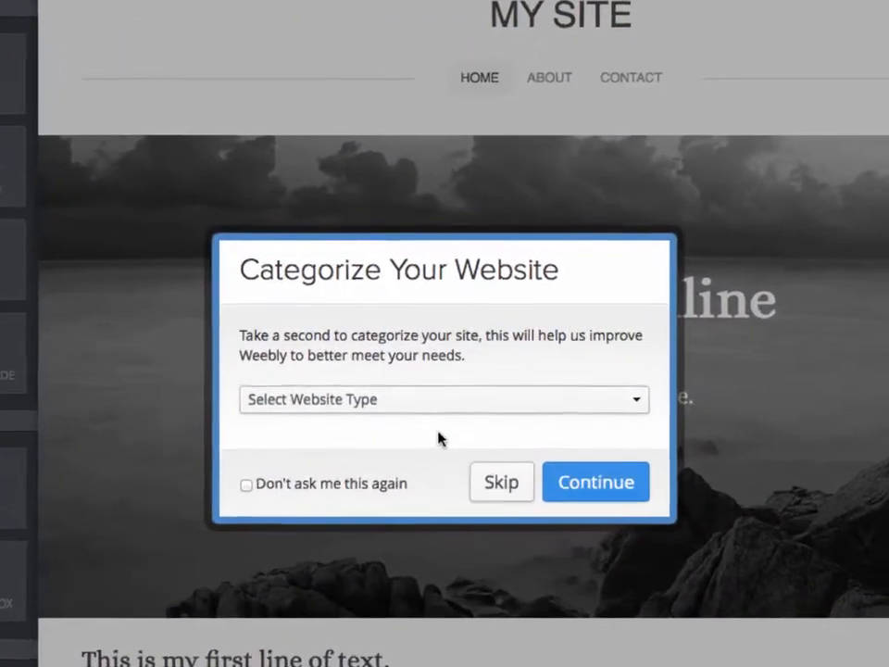
click(644, 408)
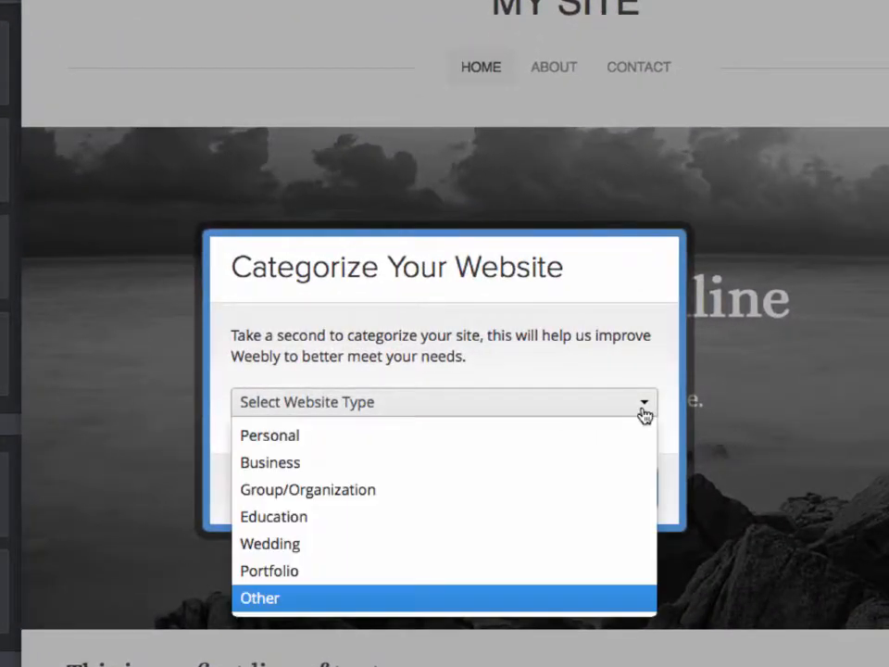
click(533, 462)
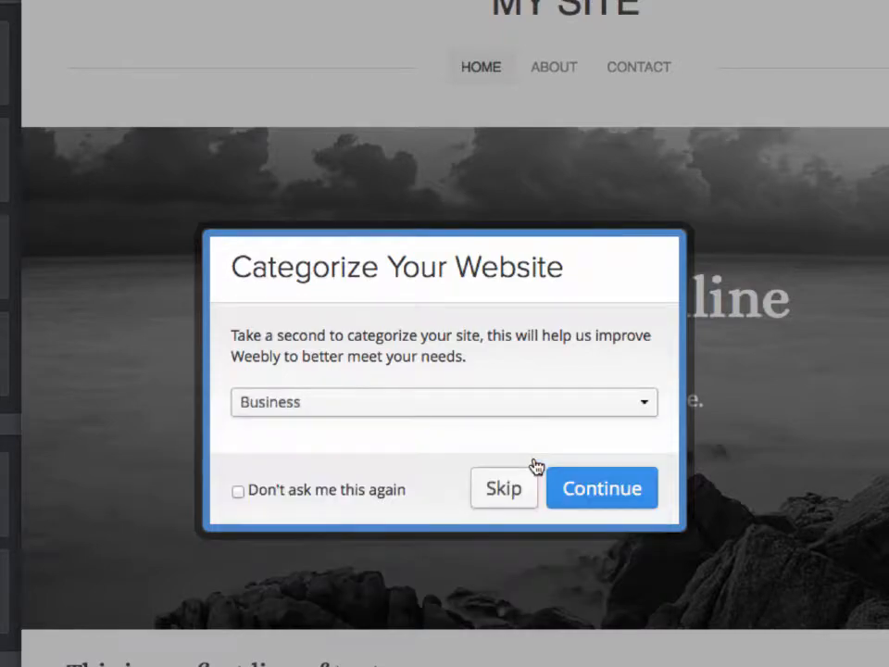
click(573, 489)
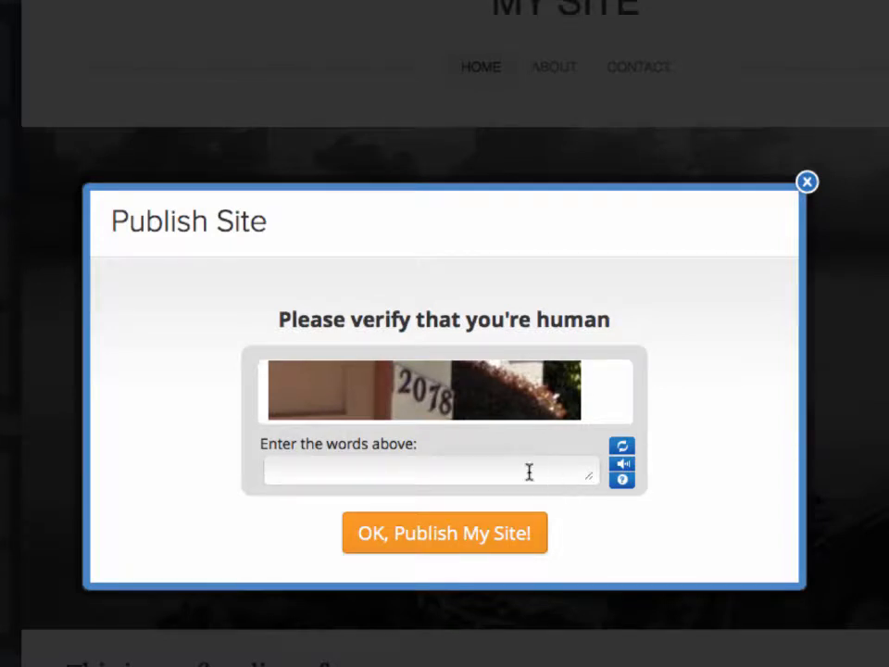
Step: Enter the human-verification code, publish the site and close the publishing confirmation
click(528, 471)
text(20)
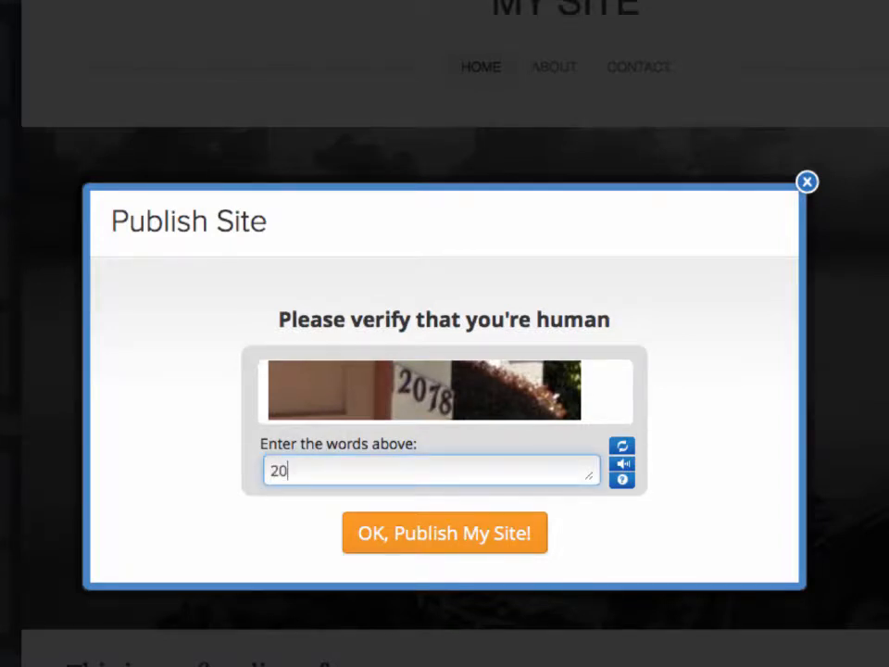
text(18)
click(527, 541)
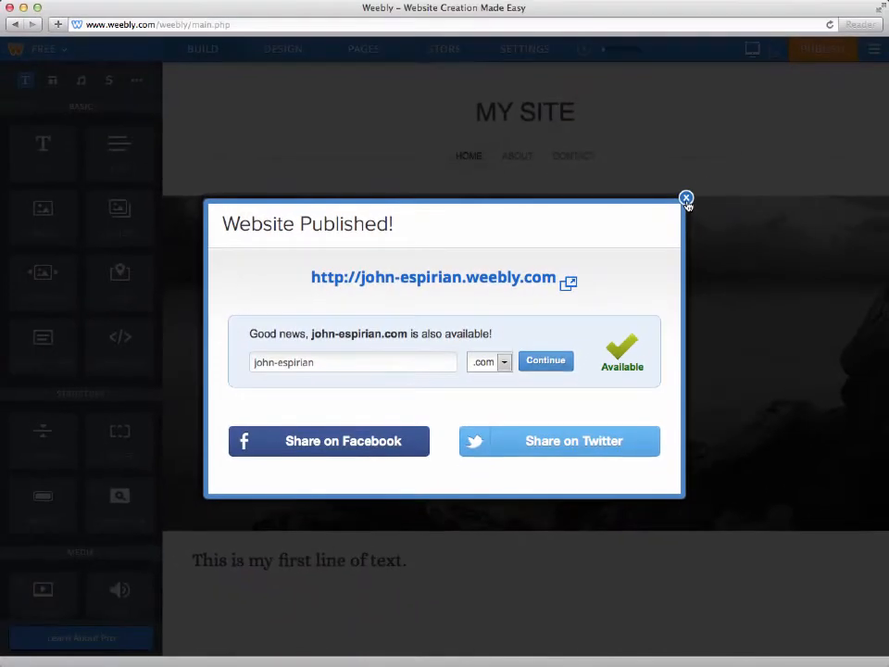
click(686, 198)
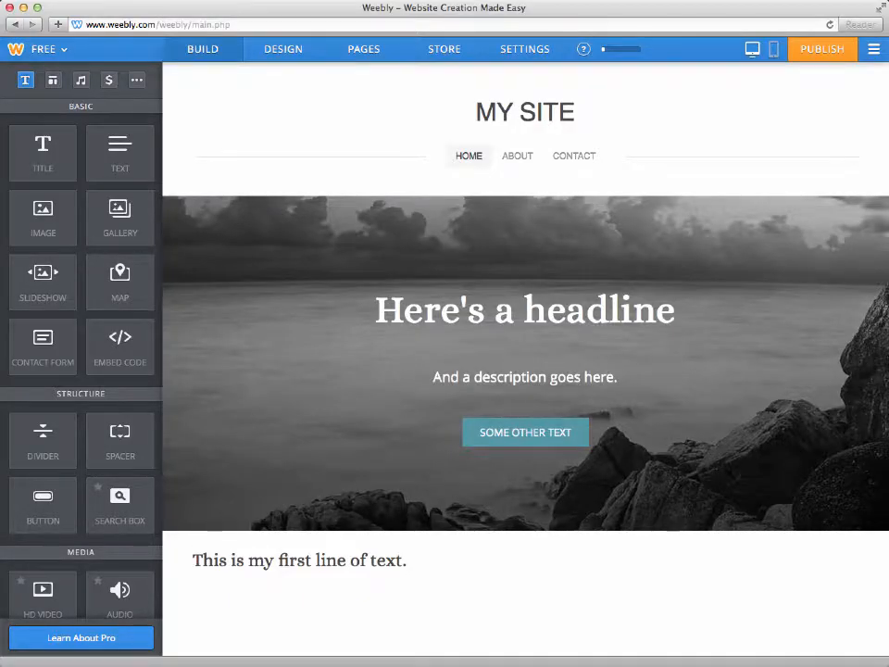
Step: Add an image element below the About page banner and upload work_john_large.jpg from the Web photos folder into it
click(517, 157)
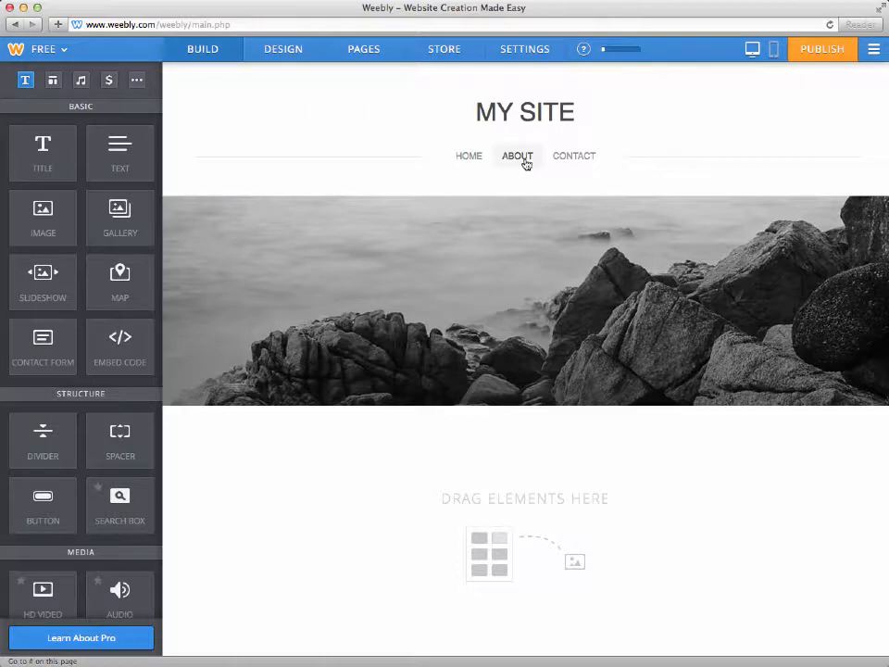
drag(54, 207, 560, 537)
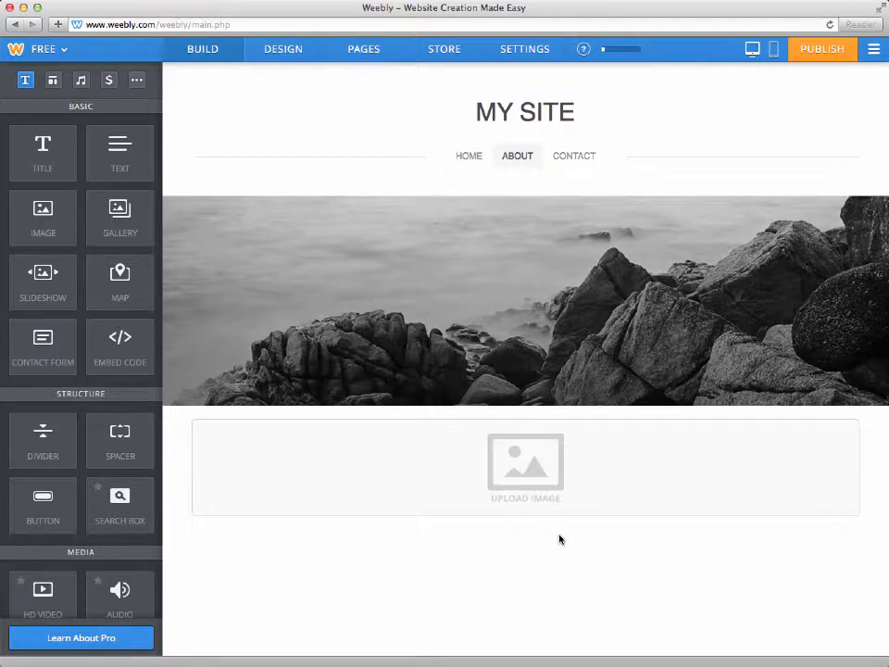
click(546, 476)
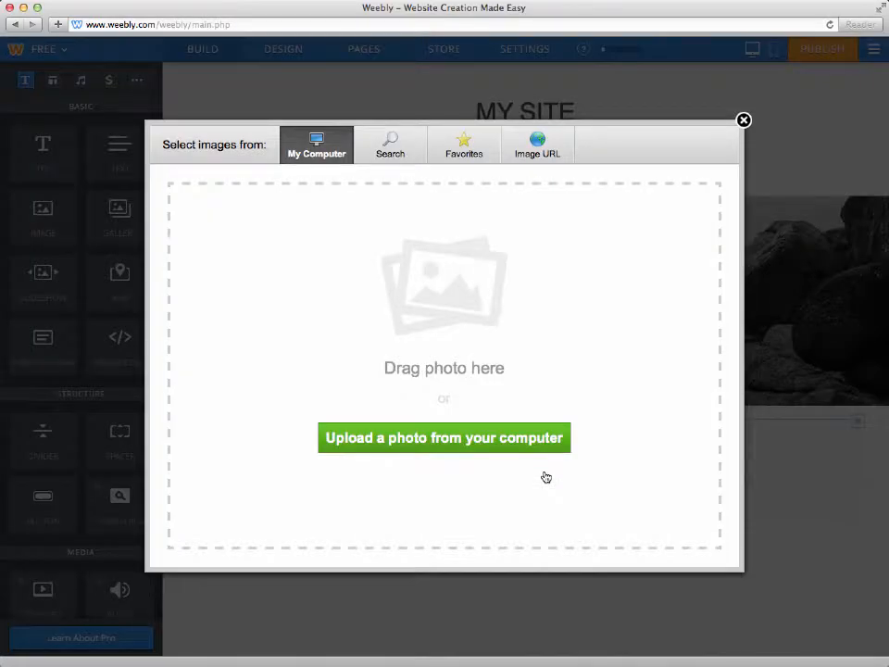
click(522, 440)
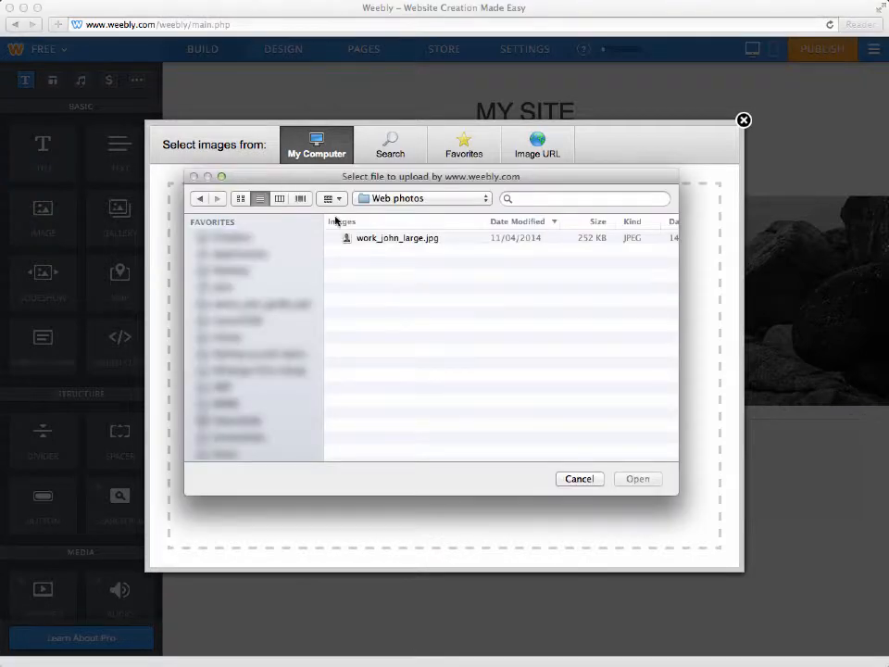
click(384, 239)
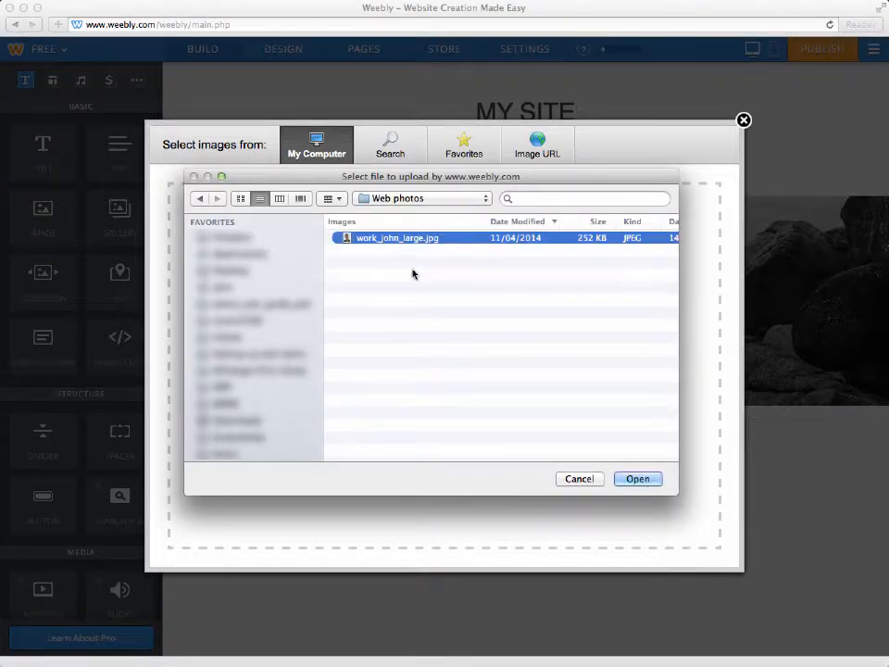
click(638, 479)
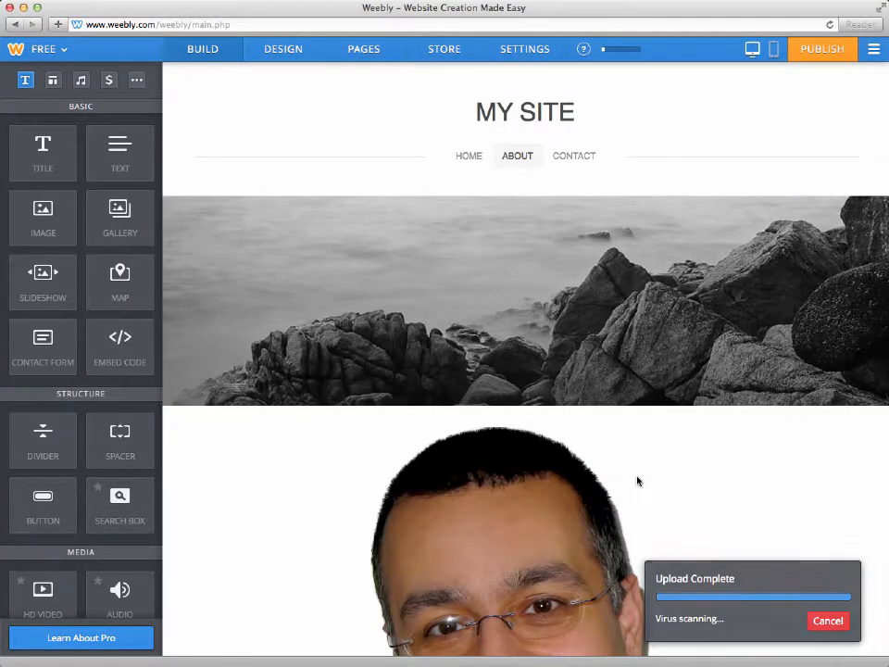
Step: Give the About page image a caption reading "This is" followed by the pictured person's full name
scroll(638, 480, down, 5)
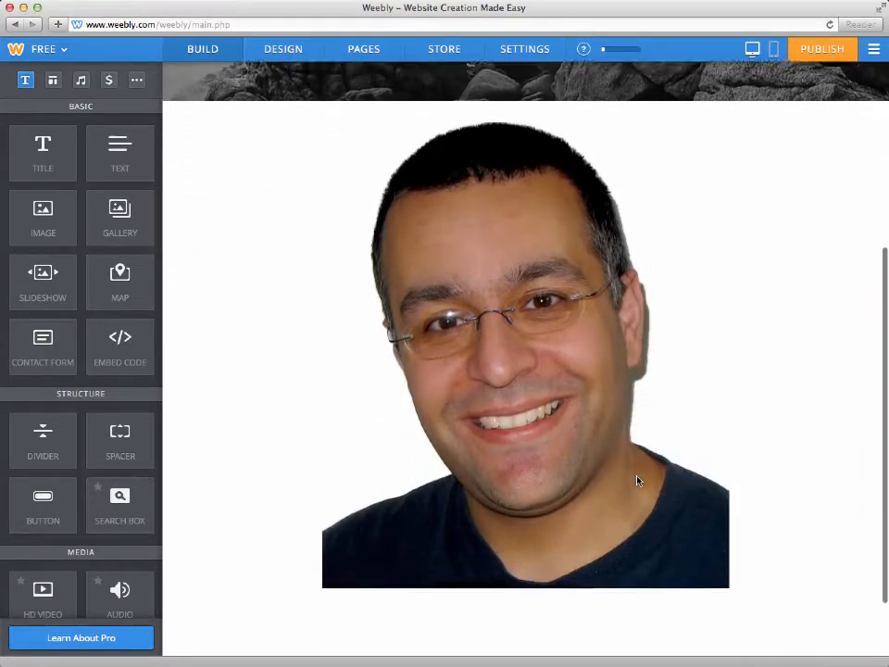
click(638, 481)
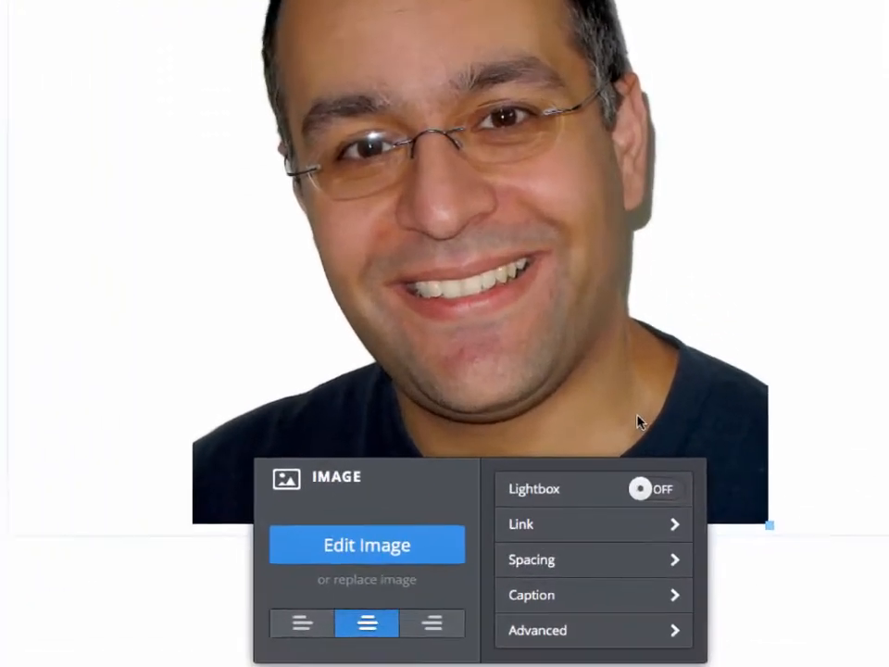
click(624, 594)
text(This is )
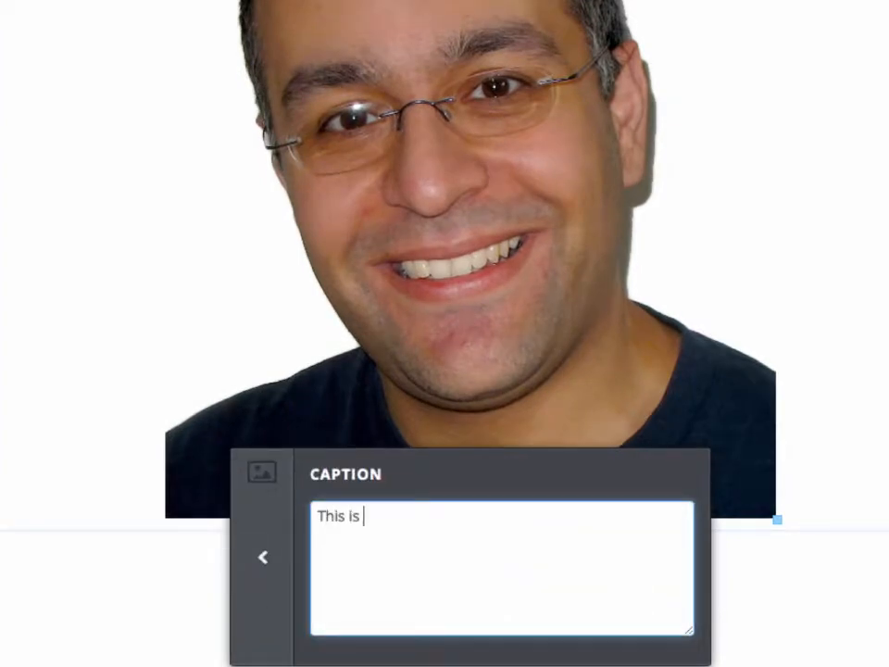
text(John Espirian)
click(266, 562)
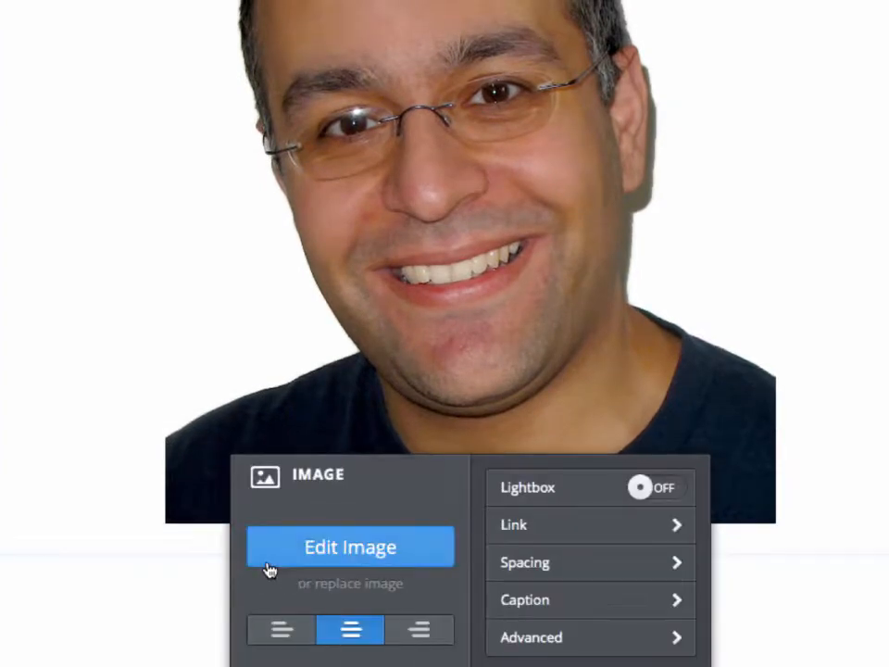
click(151, 578)
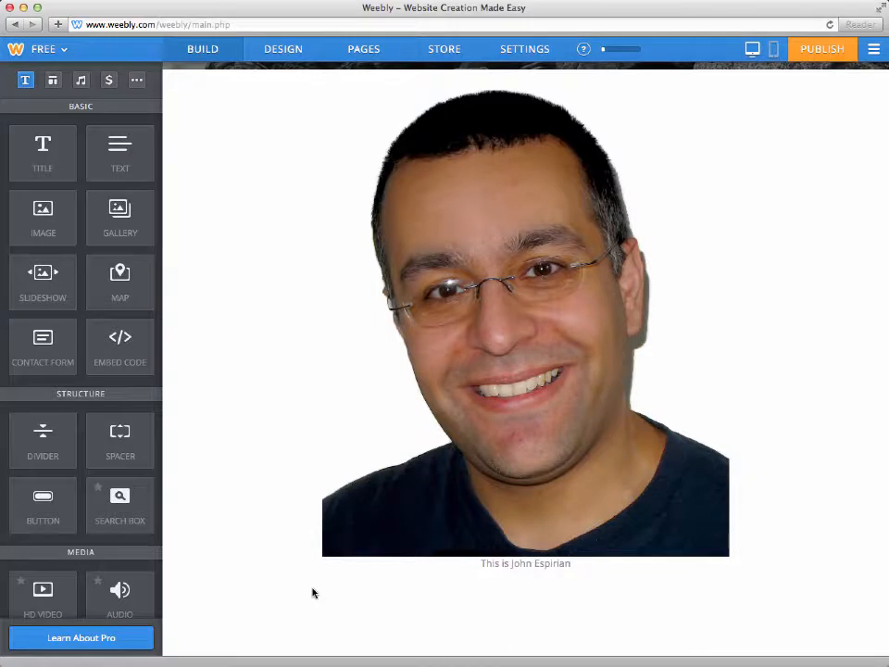
Step: Add a text element below the image reading "I'm going to write some text in here." and make "write some text" bold
scroll(313, 593, down, 1)
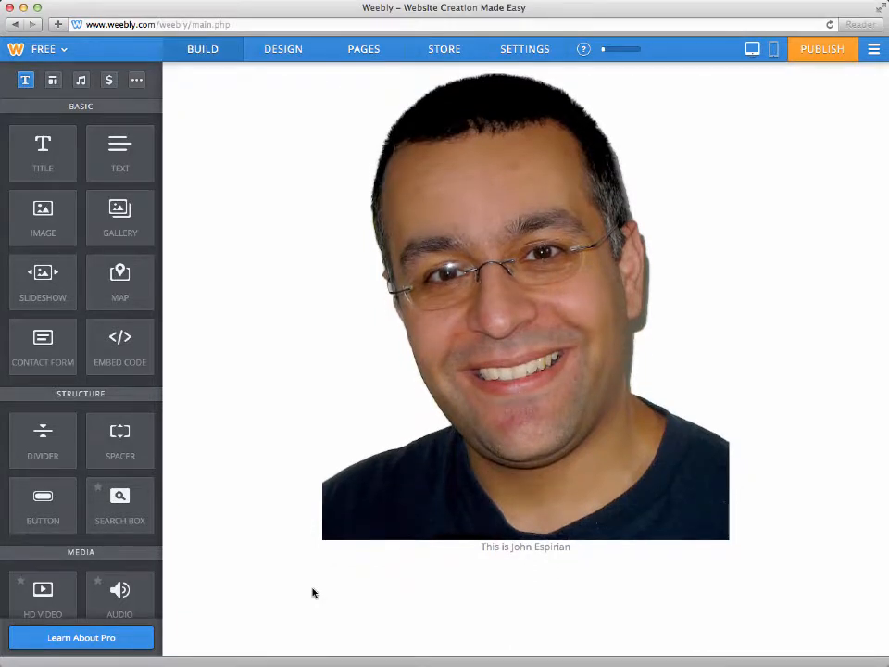
drag(94, 172, 420, 554)
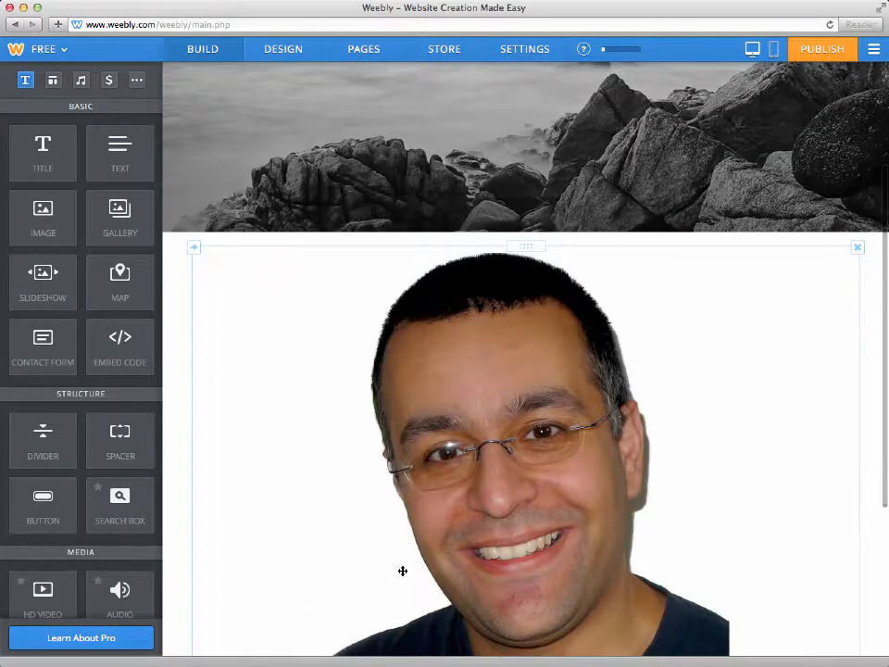
scroll(402, 570, down, 5)
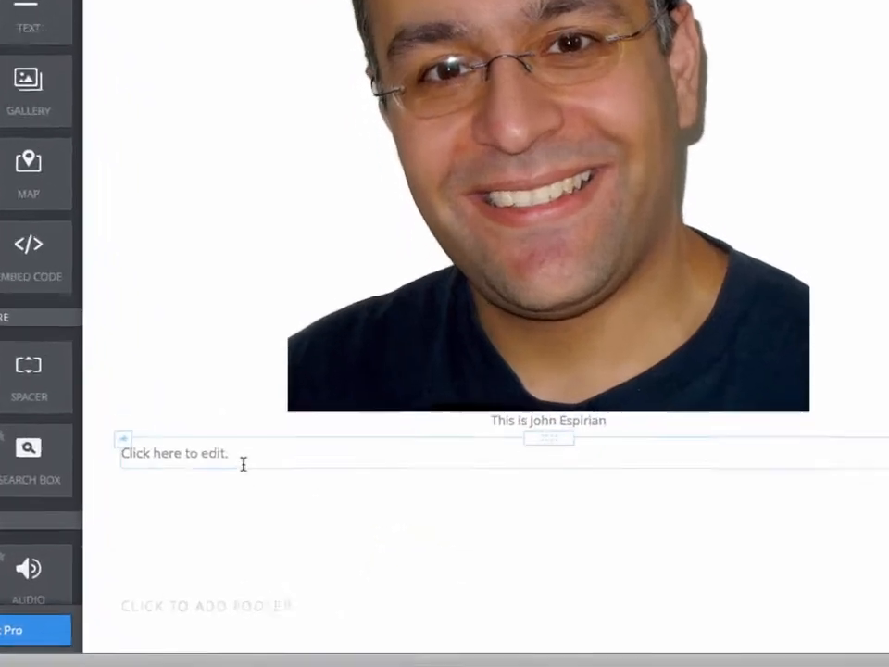
click(280, 504)
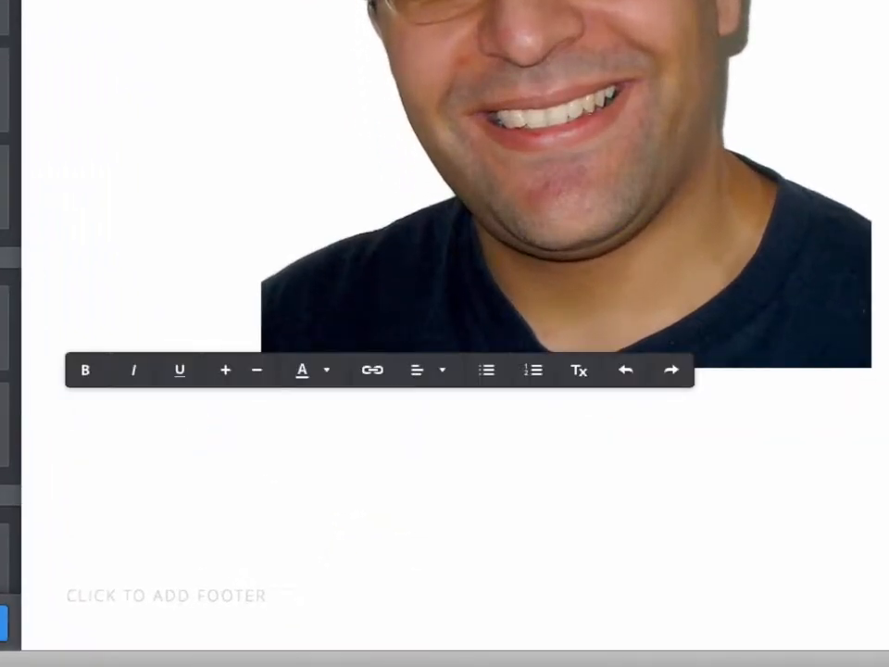
text(I'm going to write some text in)
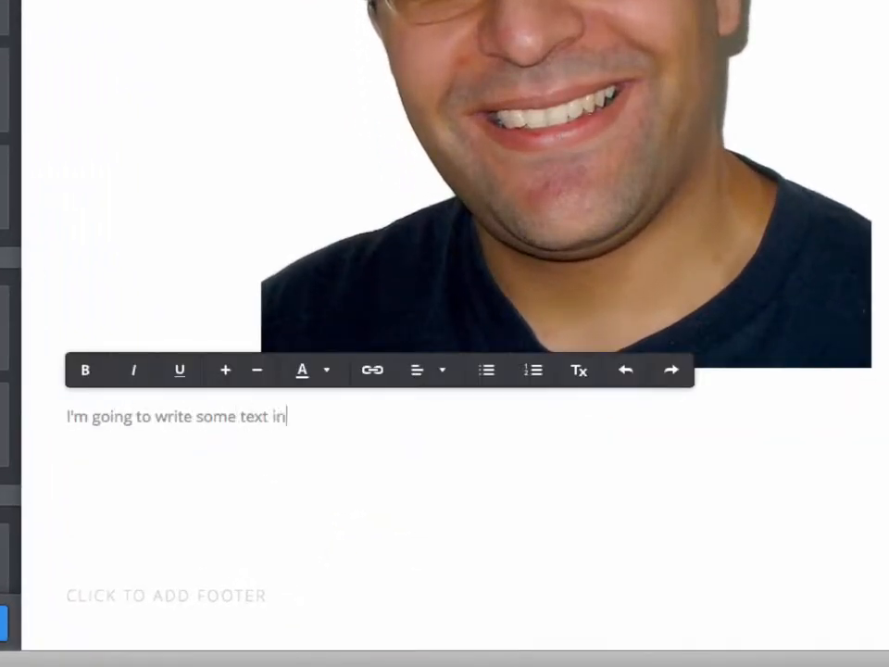
text( here.)
drag(154, 417, 269, 417)
click(94, 379)
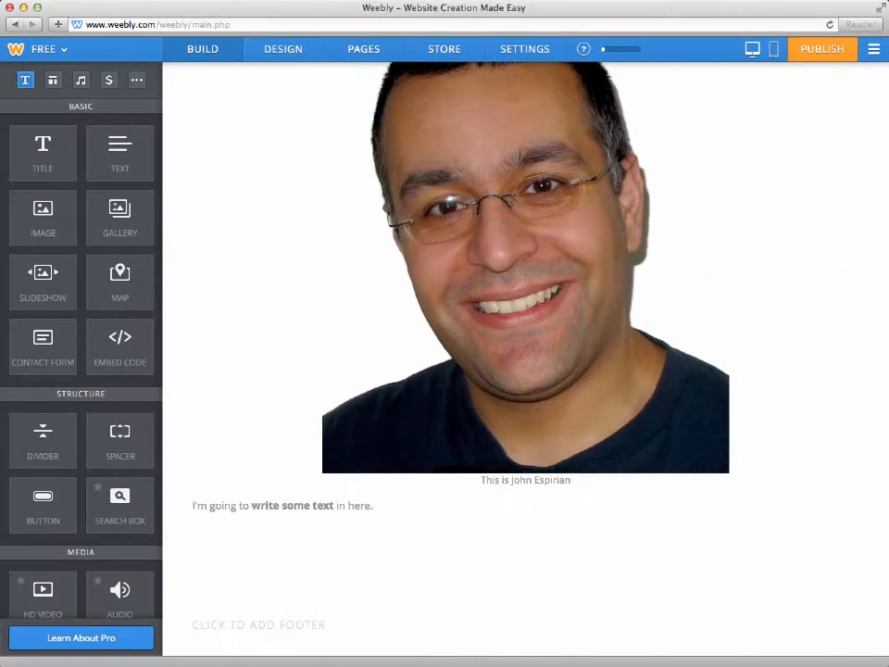
Step: Switch to the Contact page and add a contact form element below its banner
scroll(198, 540, up, 8)
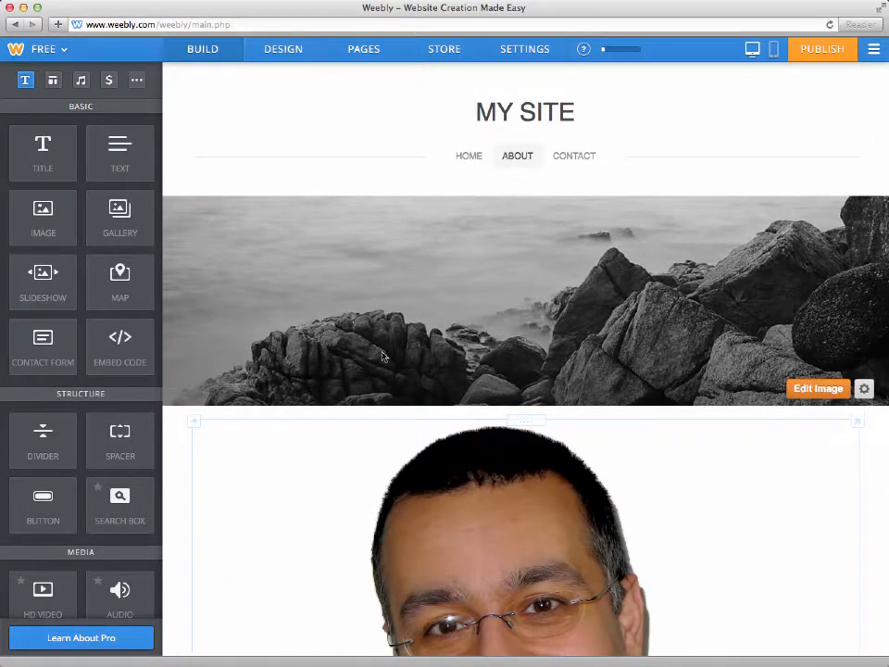
click(571, 156)
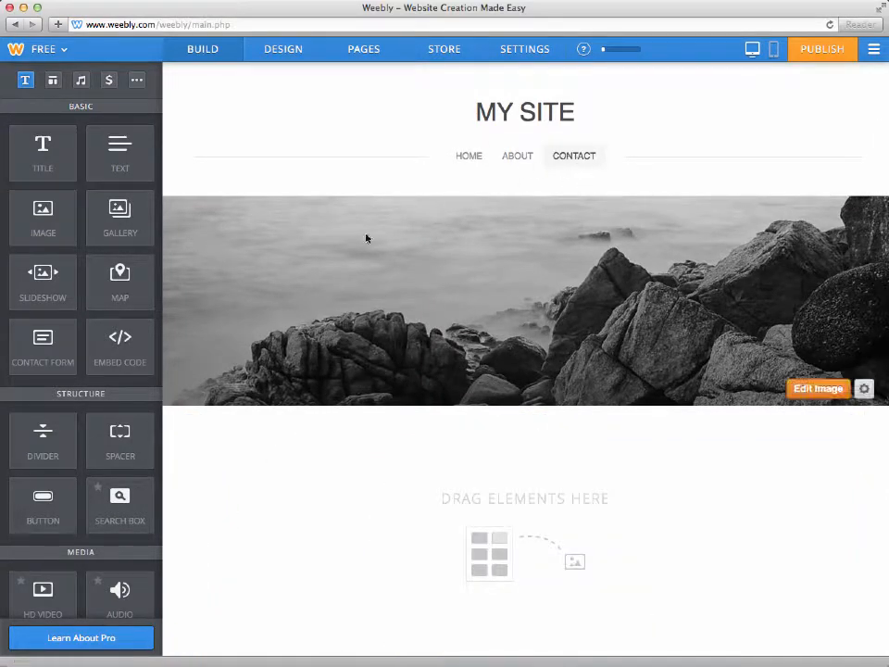
drag(43, 341, 524, 547)
scroll(524, 549, down, 5)
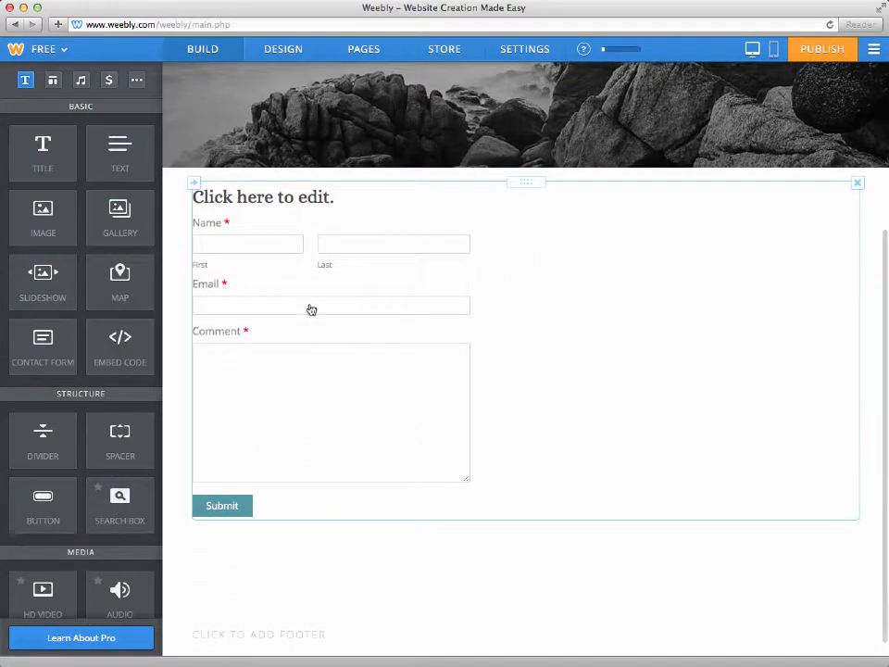
Step: Title the contact form "My contact form" and look at its form options and submitted entries
click(252, 196)
text(My contact form)
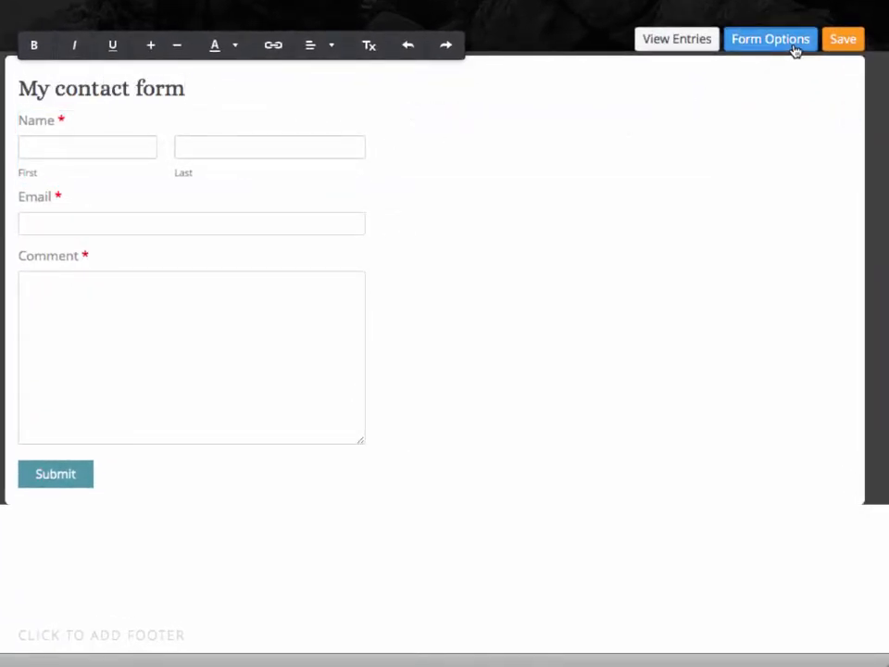
click(794, 51)
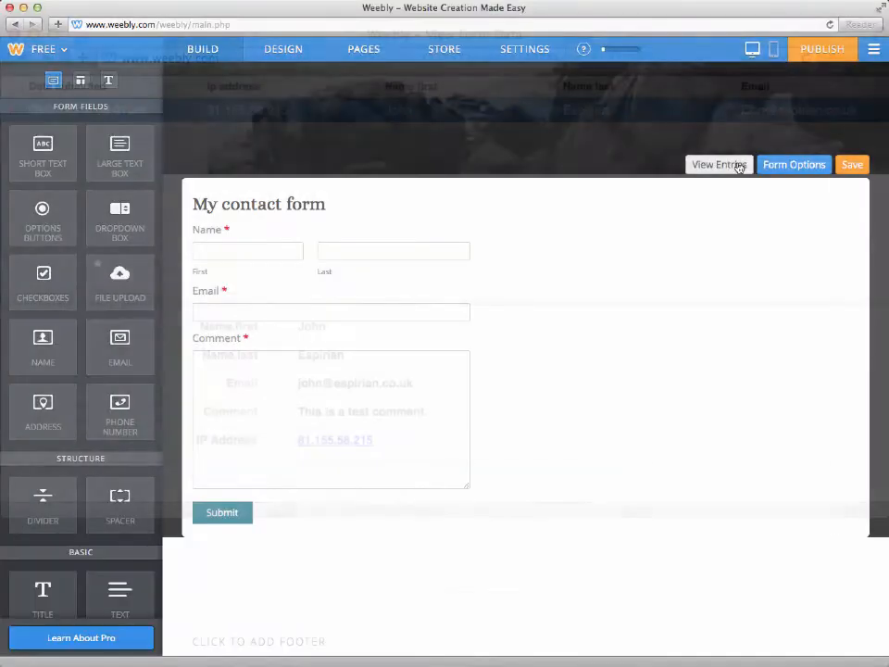
click(702, 42)
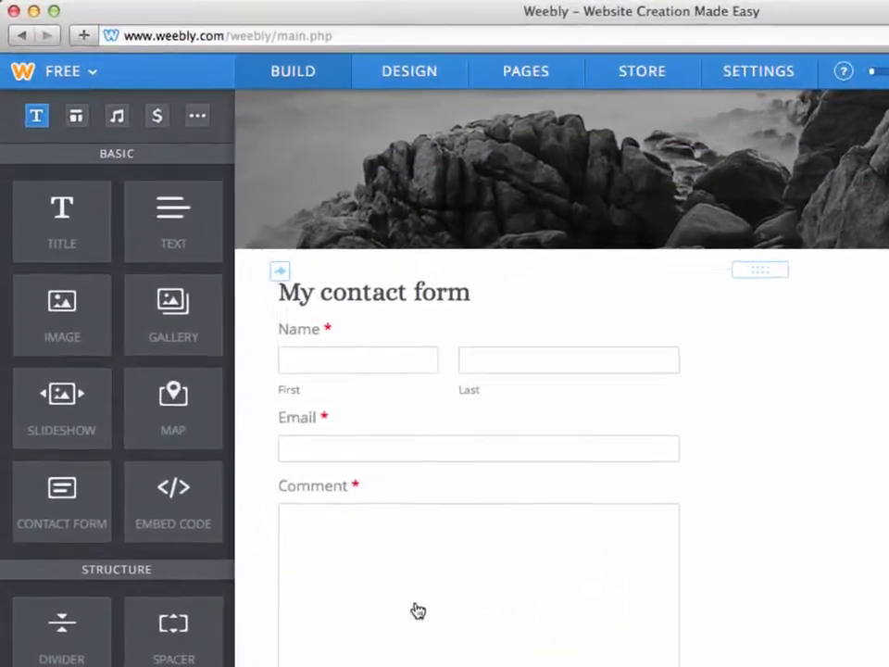
Step: Review the site's available themes, font settings and background images in the design options without changing any of them
click(445, 72)
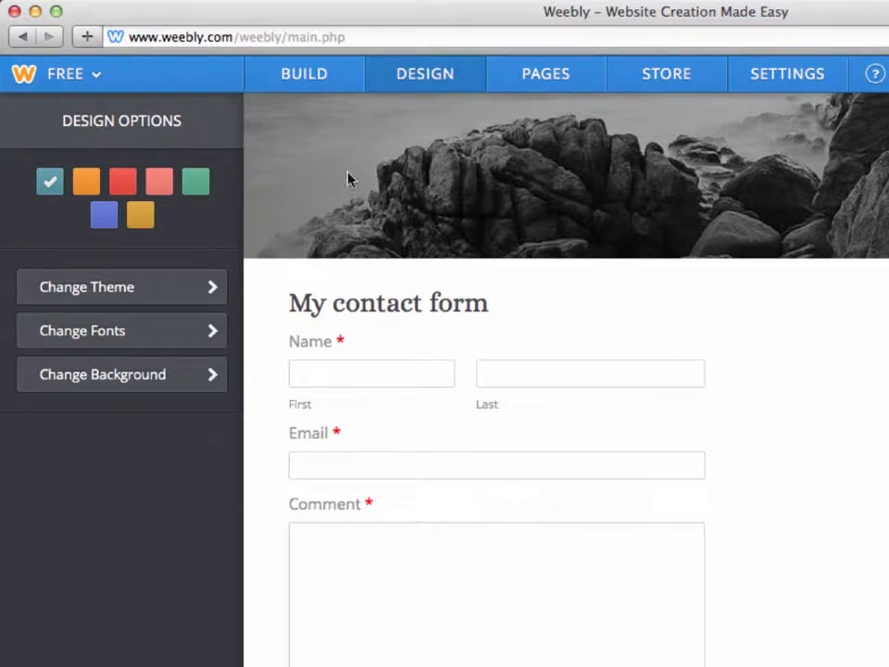
click(199, 290)
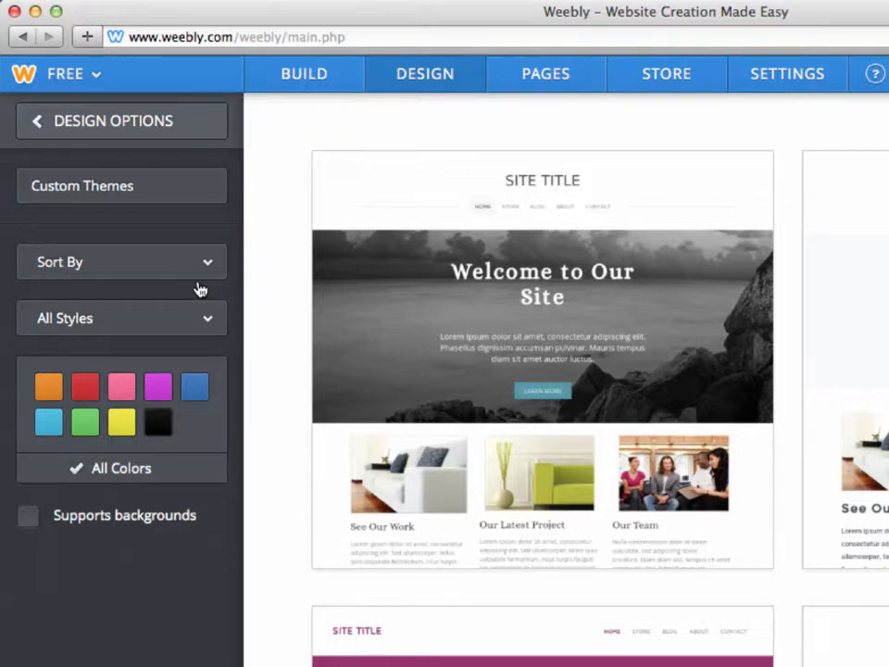
click(165, 127)
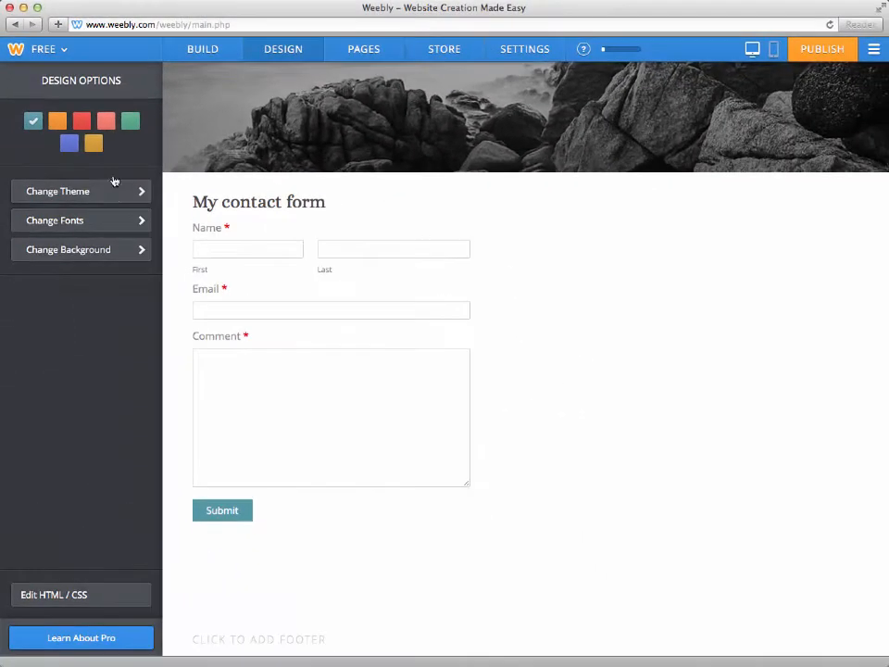
click(162, 328)
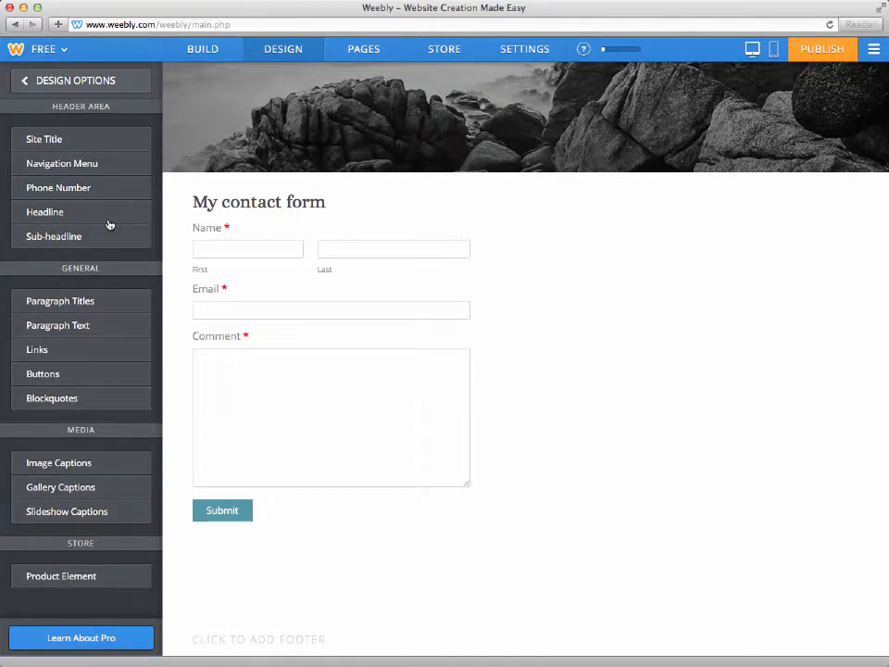
click(81, 81)
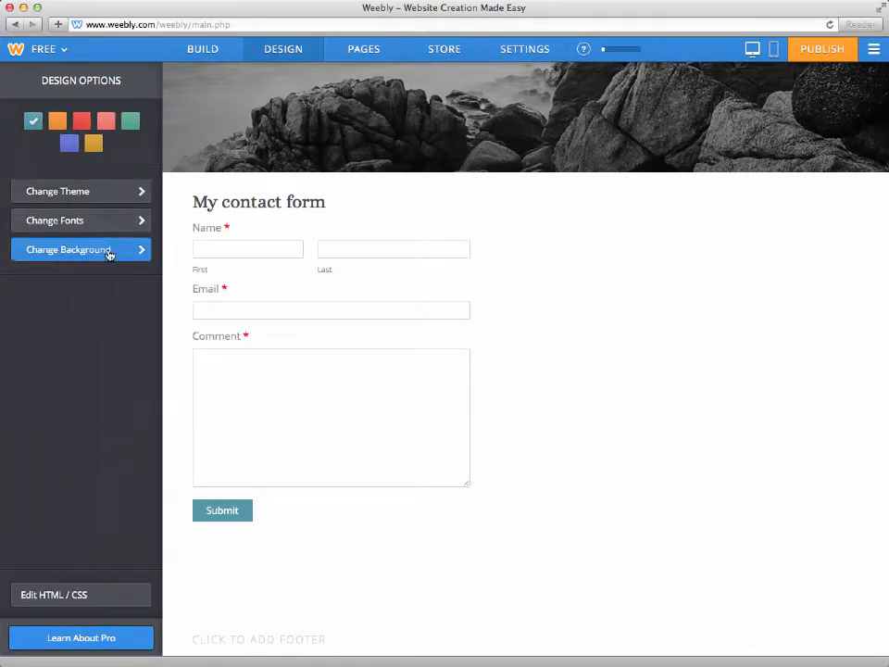
click(108, 251)
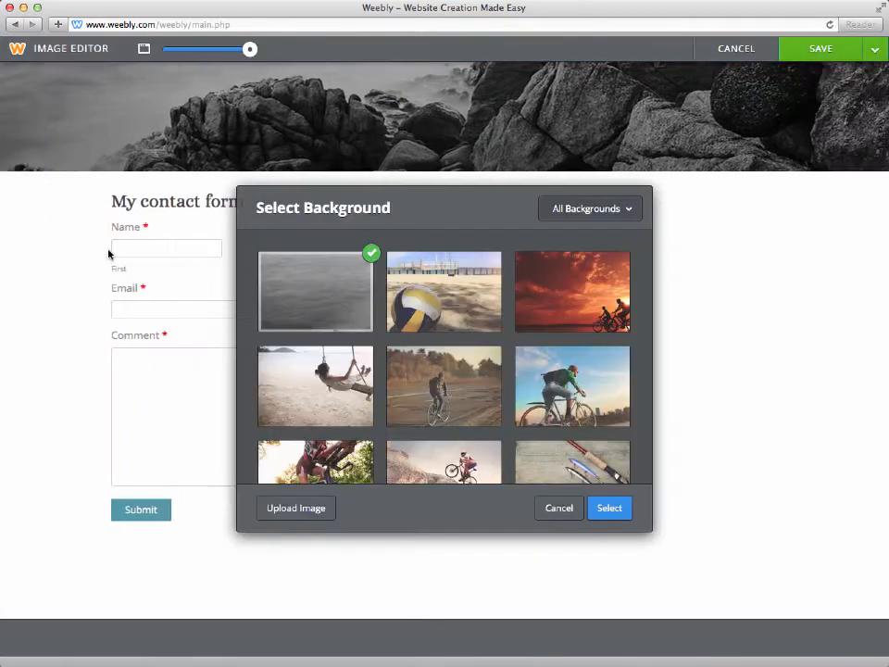
click(558, 508)
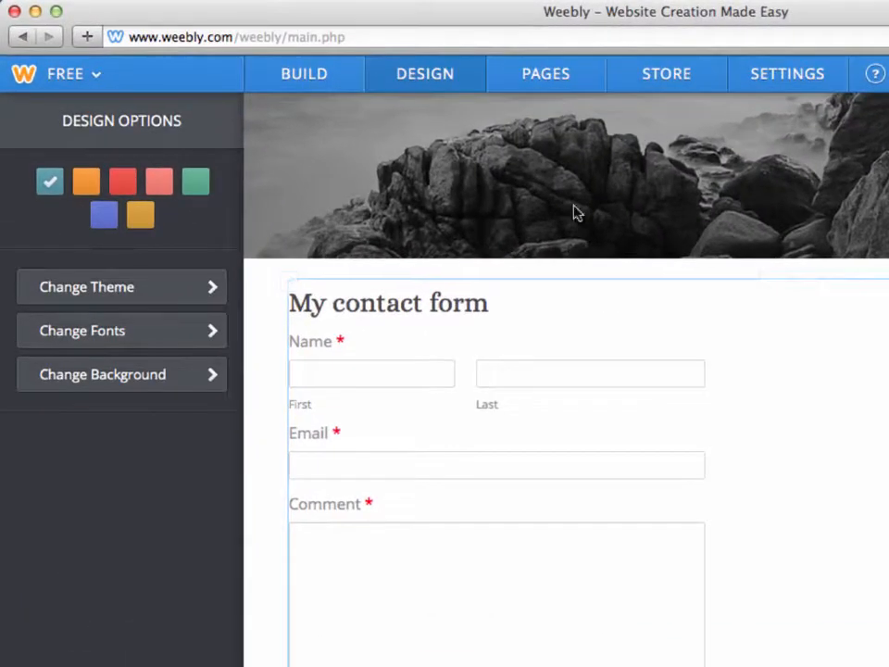
Step: Add a standard page named "My new page" with the No Header layout, and save it for editing
click(548, 78)
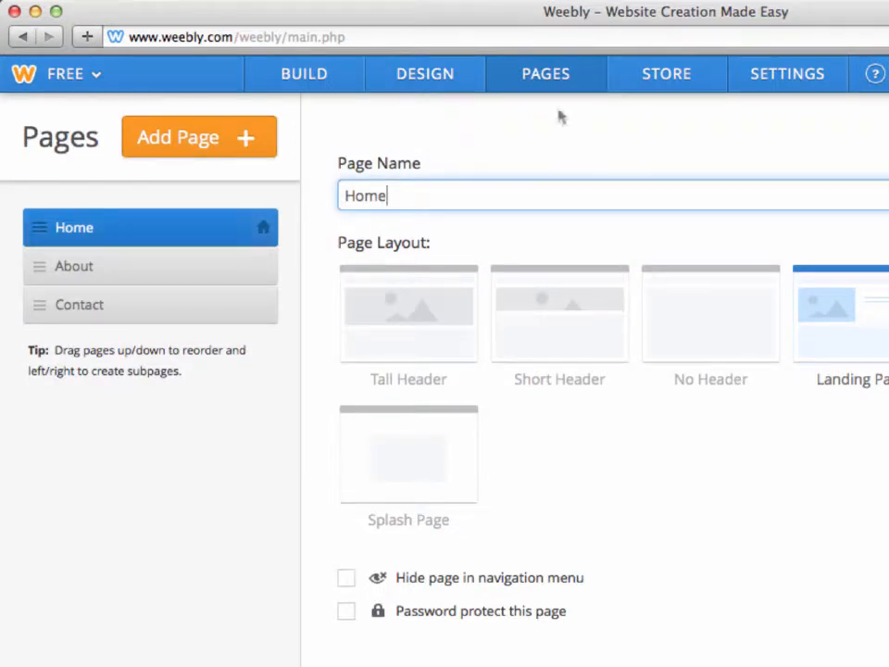
click(260, 141)
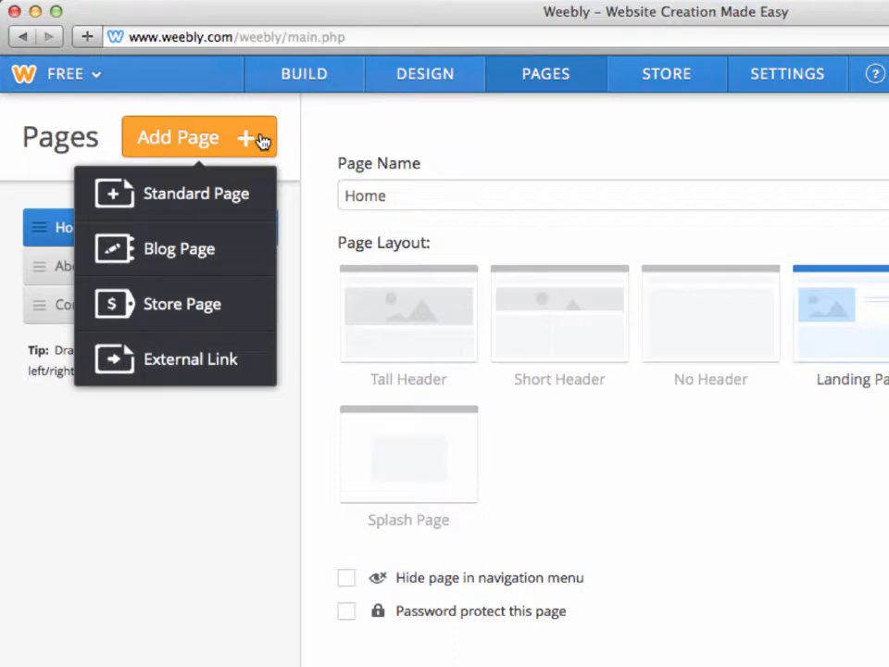
click(246, 193)
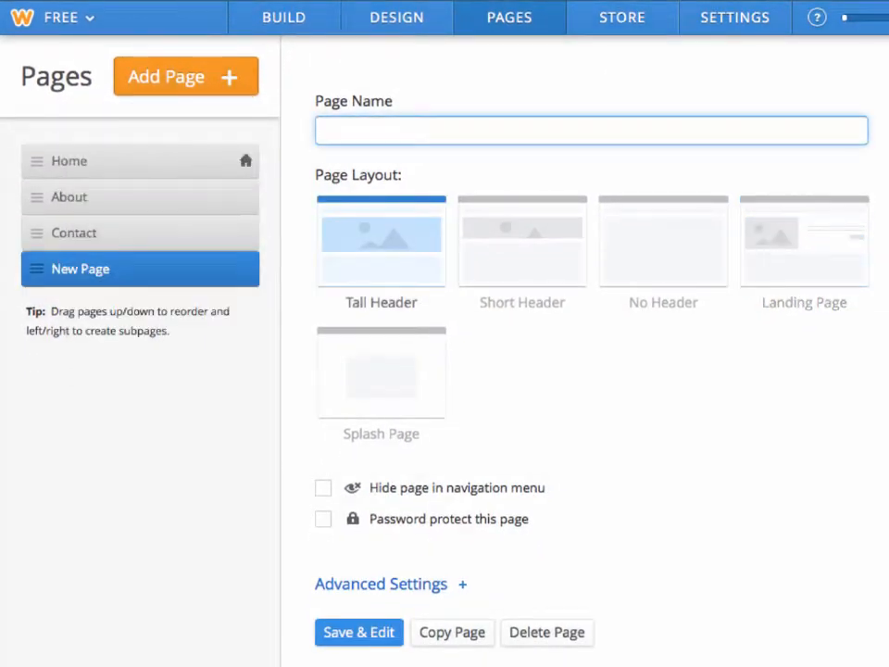
text(My ne)
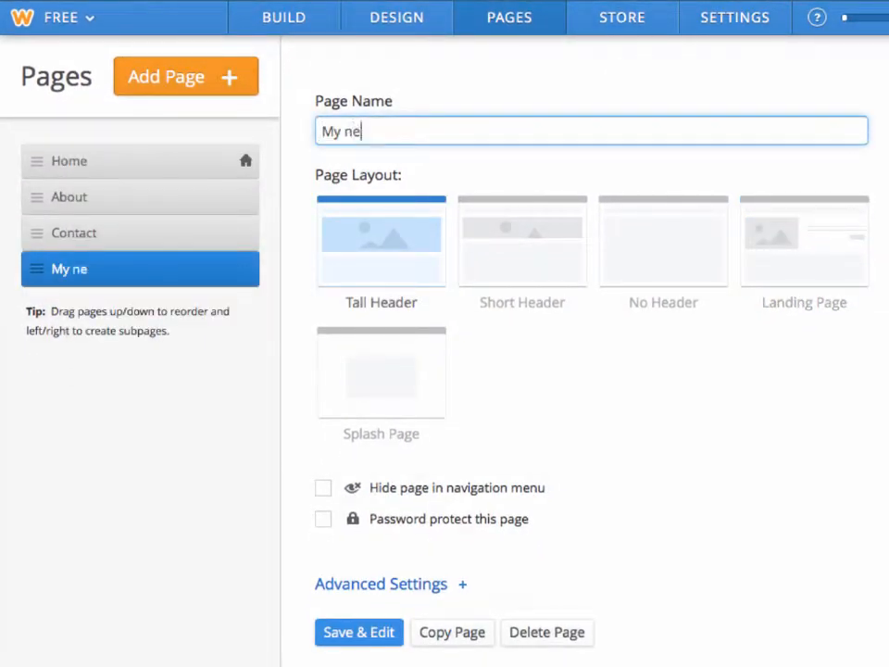
text(w page)
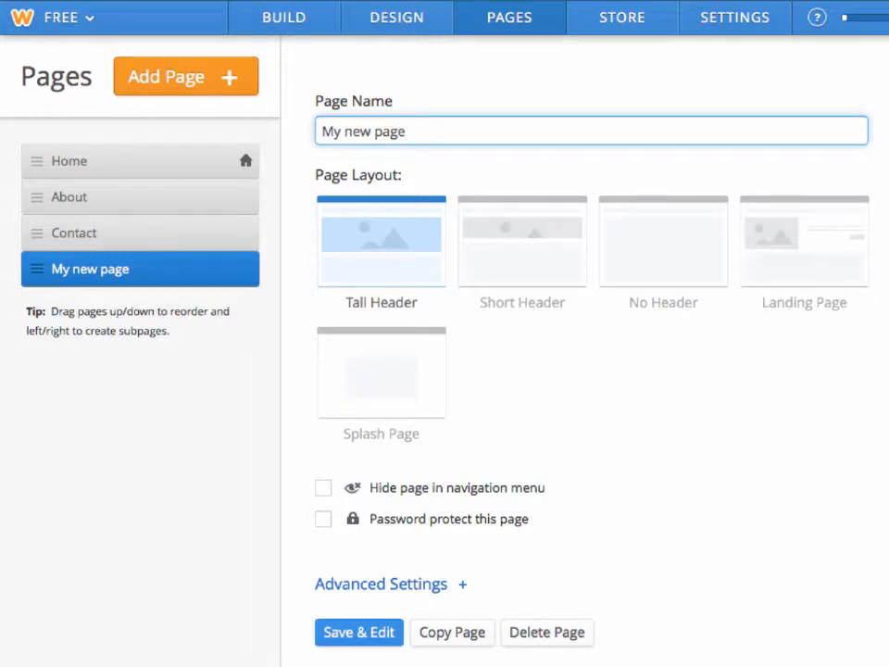
click(637, 263)
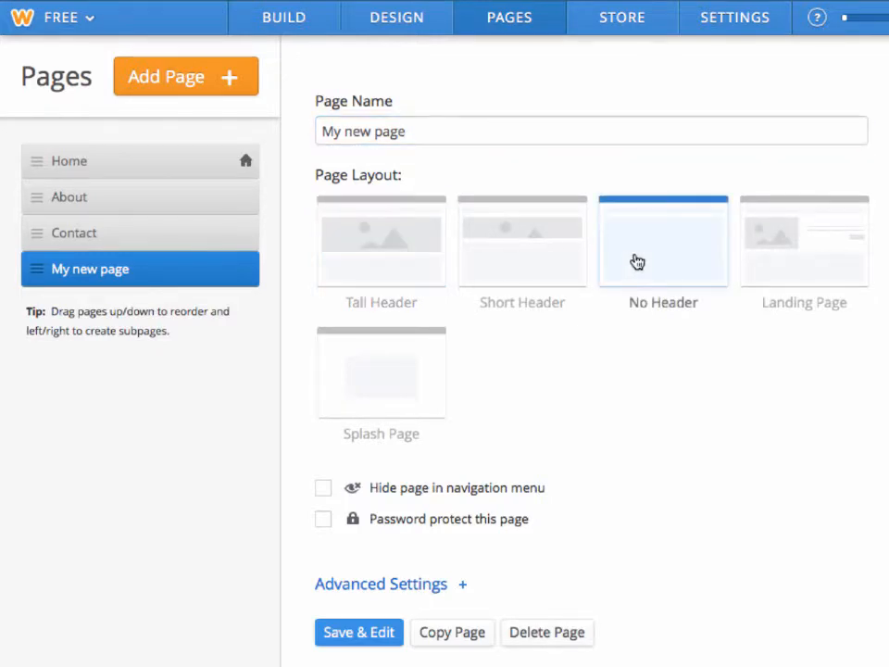
click(379, 637)
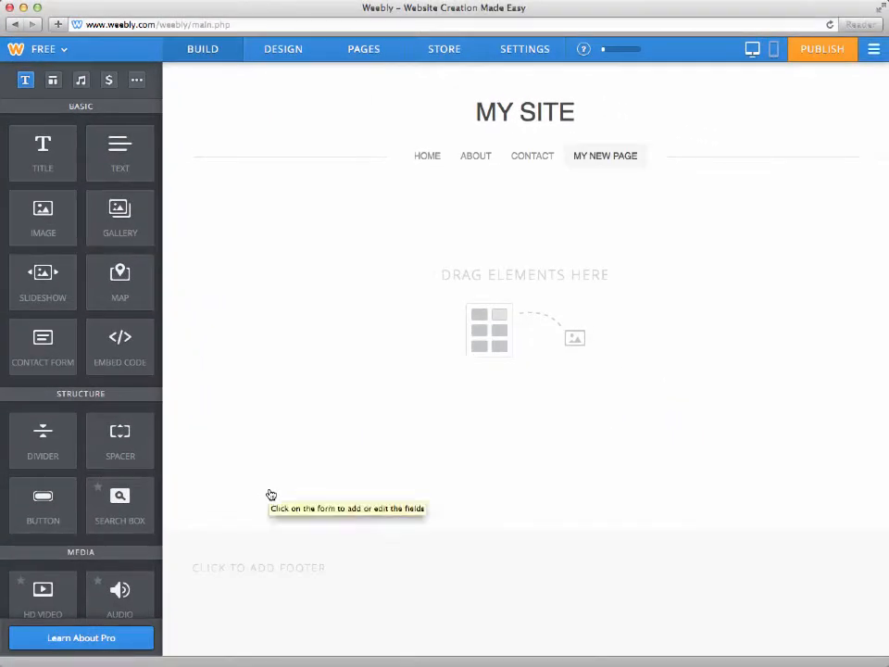
Step: Add a text element to the new page with text ending in "a new page on my site. Simple."
drag(120, 148, 374, 237)
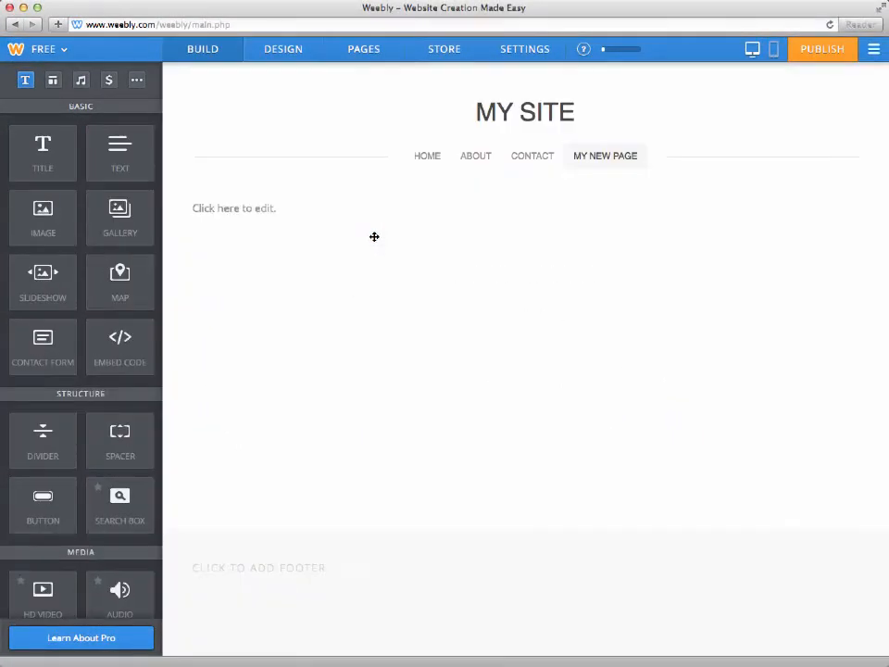
click(302, 207)
text(Thi)
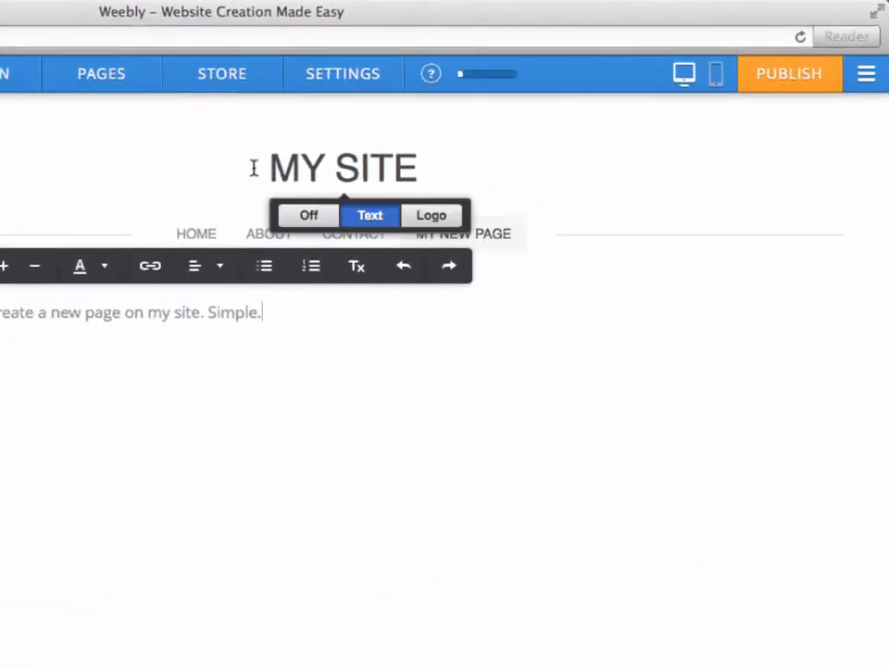
Step: Publish the updated site, close the confirmation and load the site's Weebly.com address in a new browser window
click(778, 83)
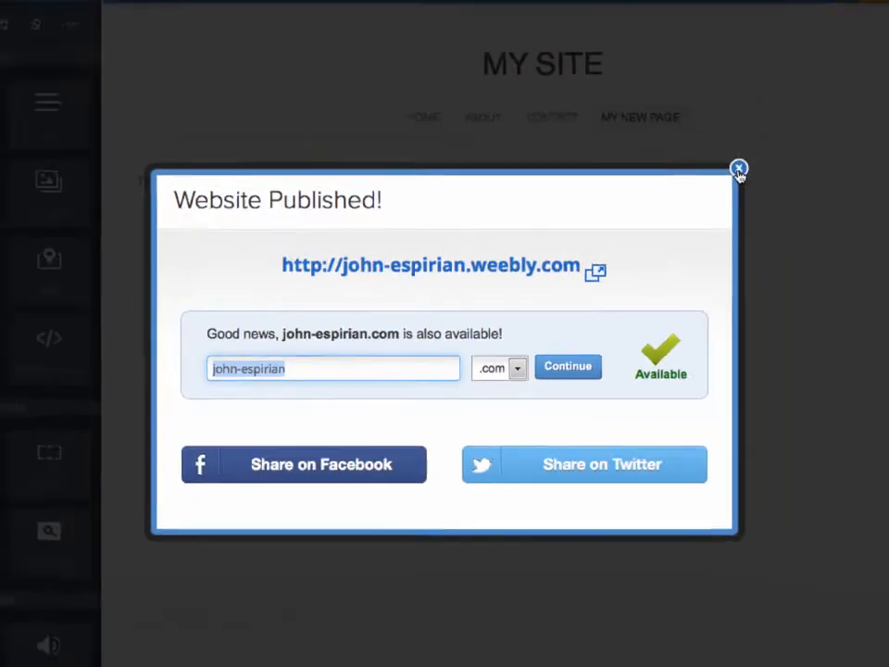
click(807, 129)
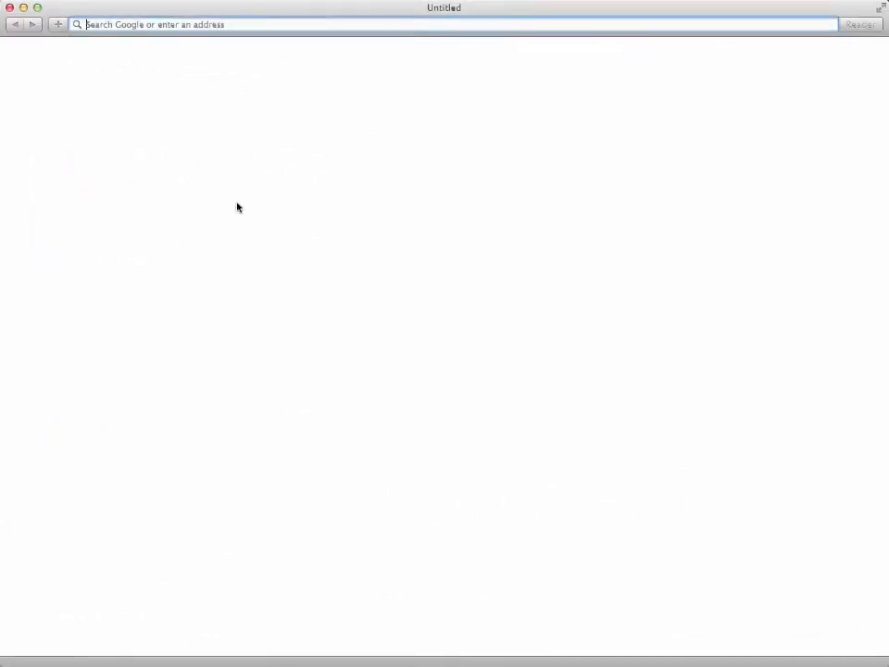
text(john-espirian.weebly.com)
key(Return)
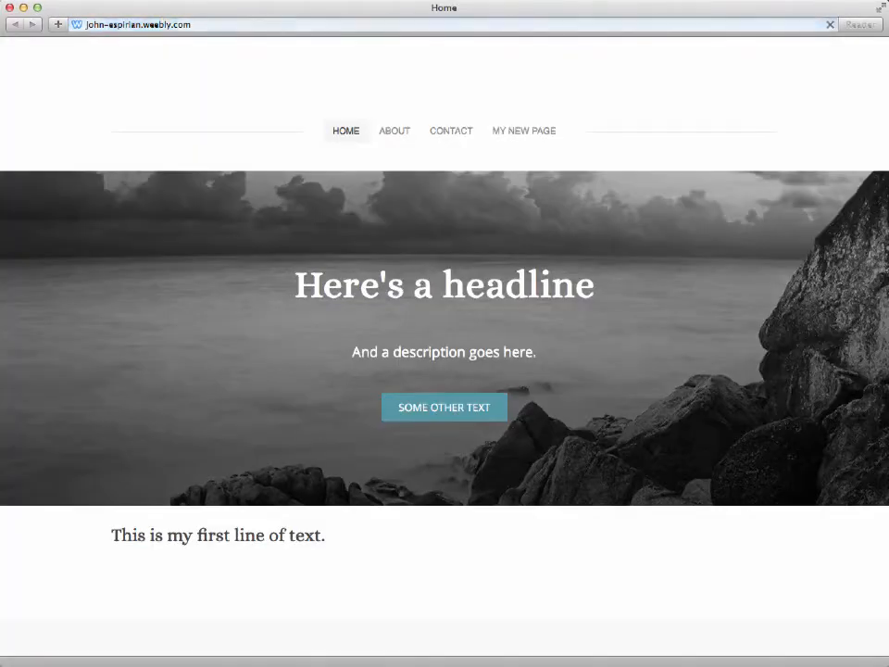
Step: Open the About page of the live site and look through its photo and content
click(391, 137)
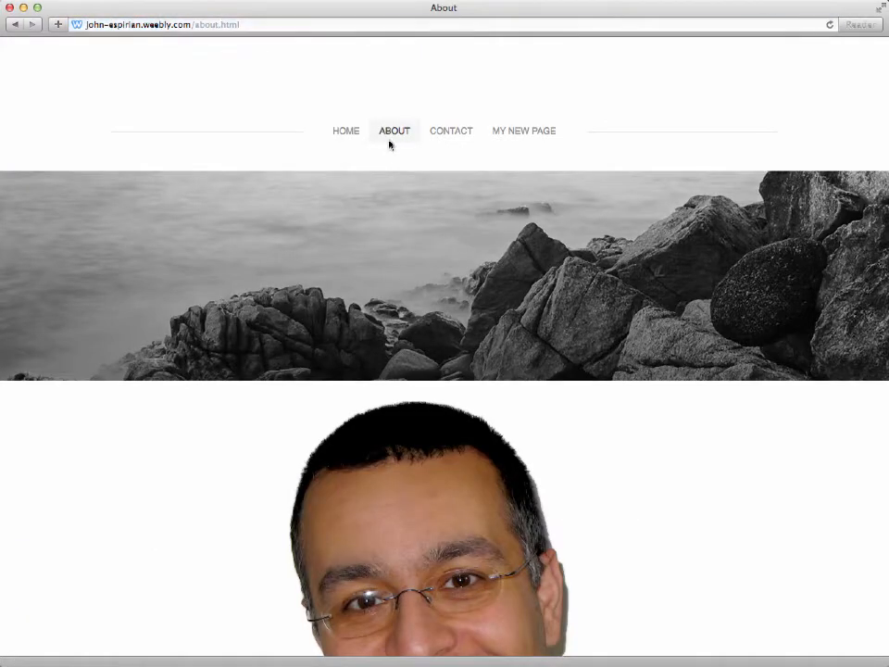
scroll(379, 200, down, 3)
scroll(379, 200, down, 5)
scroll(379, 200, up, 10)
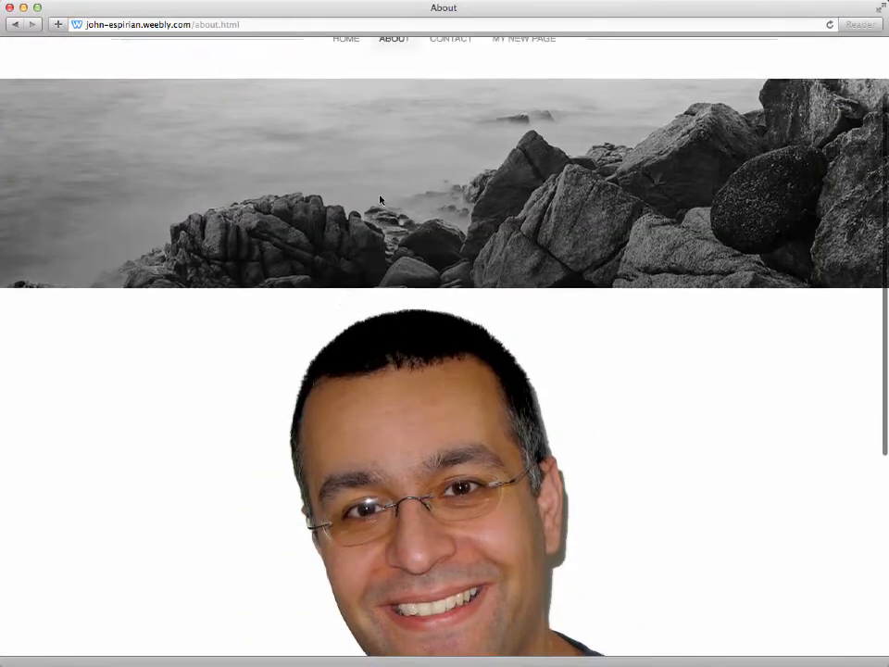
Step: Submit the live Contact page's form with autofilled name and email and a comment starting "This is a", and open My New Page
click(442, 133)
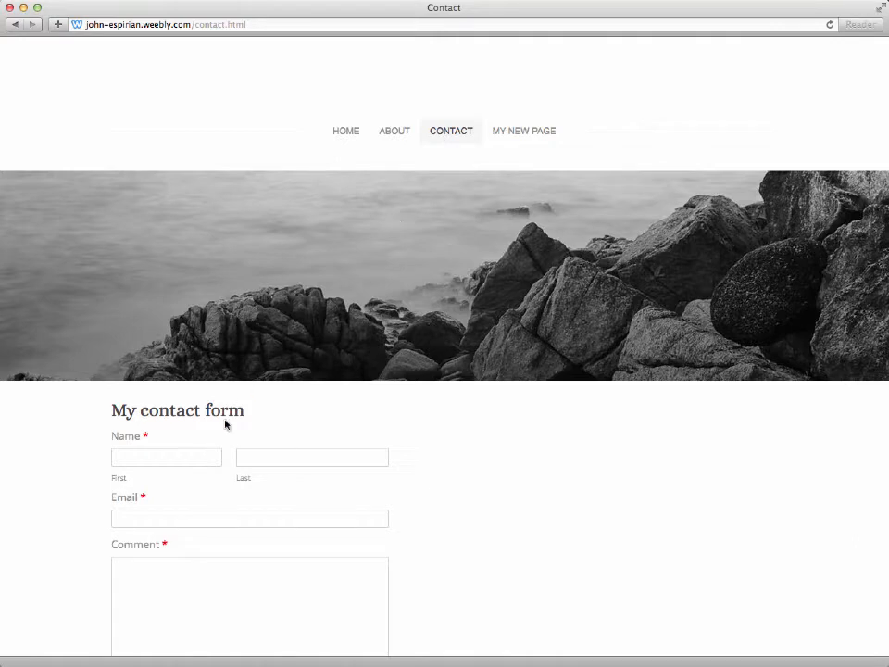
key(super+shift+a)
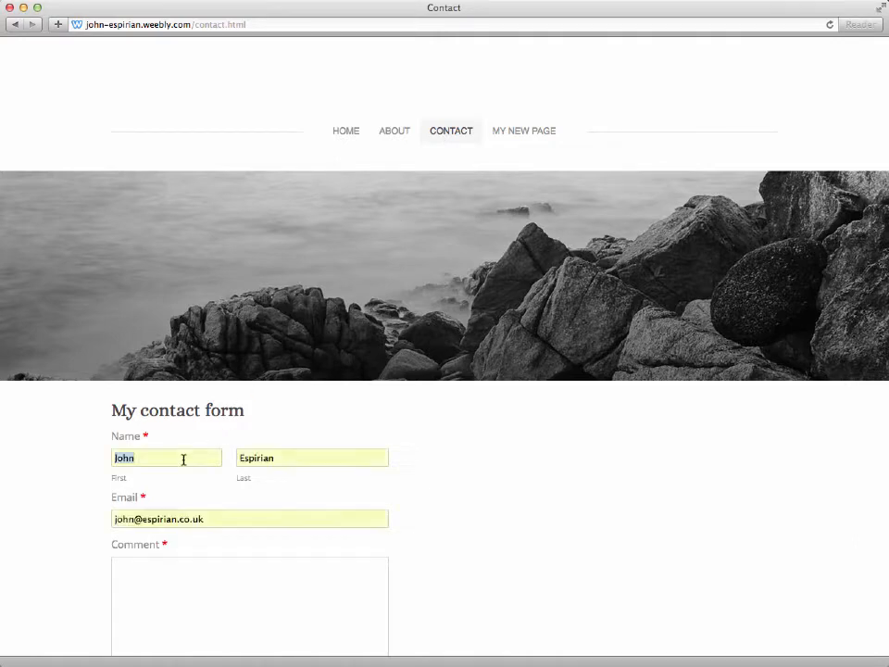
click(93, 462)
scroll(94, 463, down, 5)
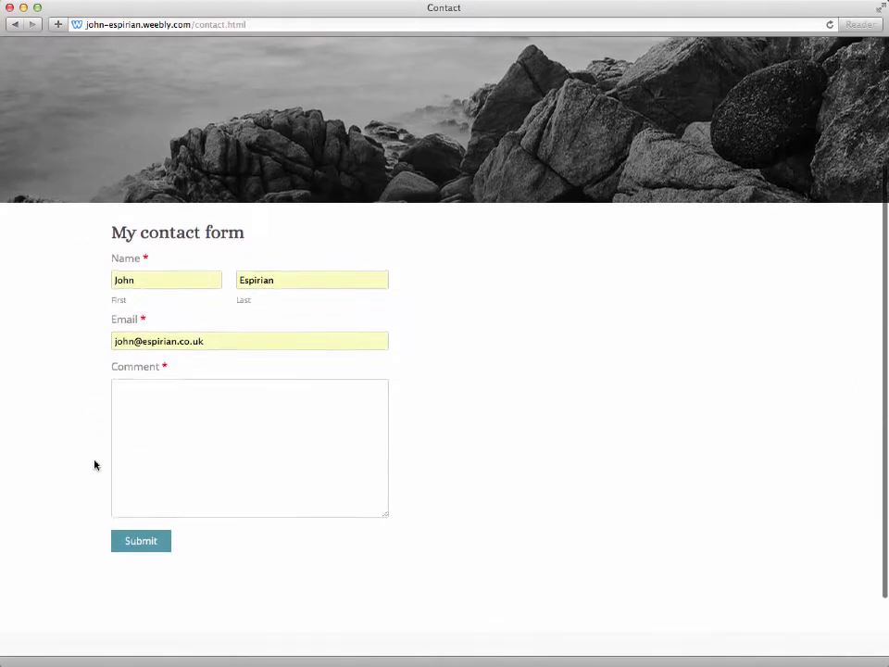
text(This is a test comment.)
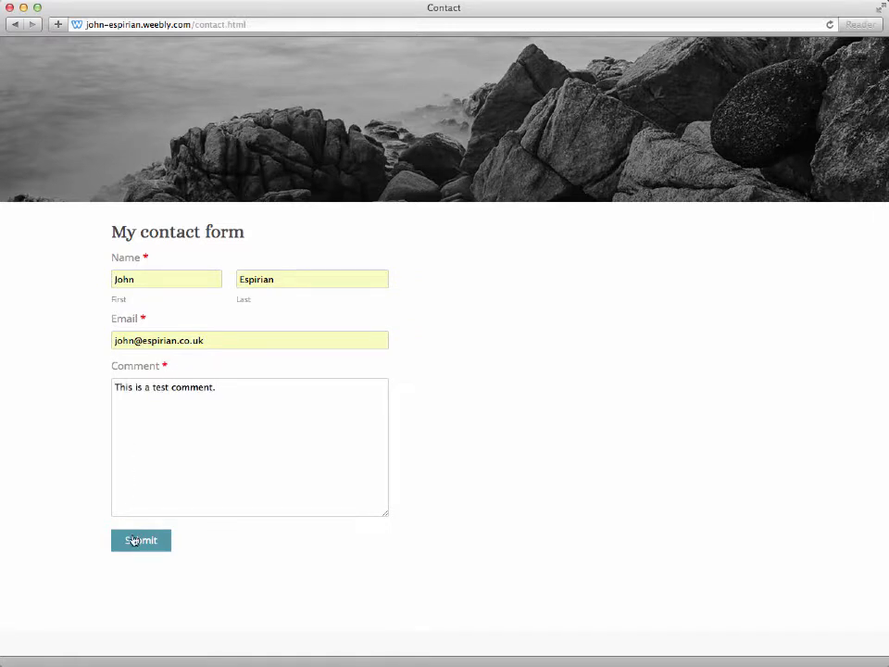
click(134, 540)
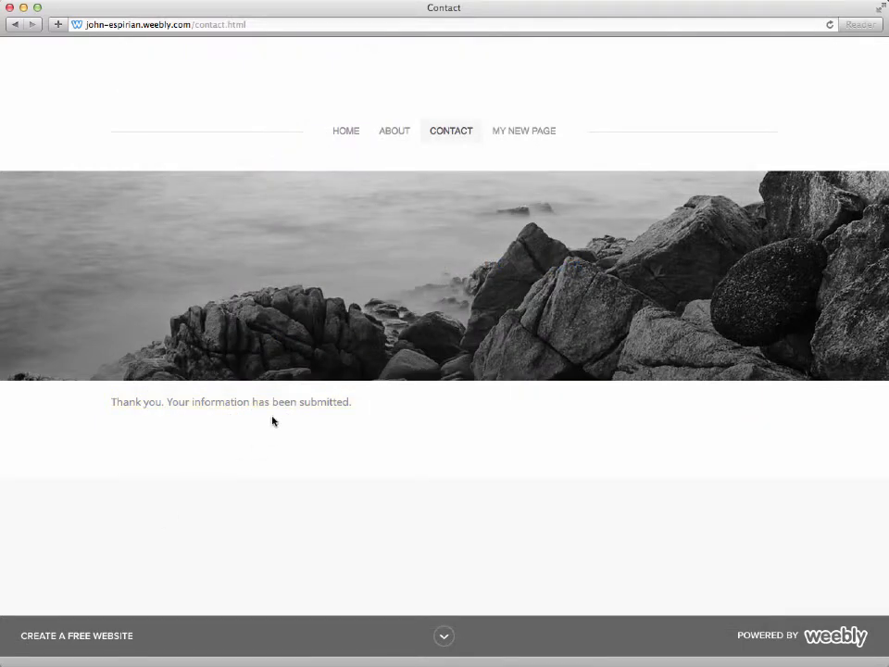
click(510, 131)
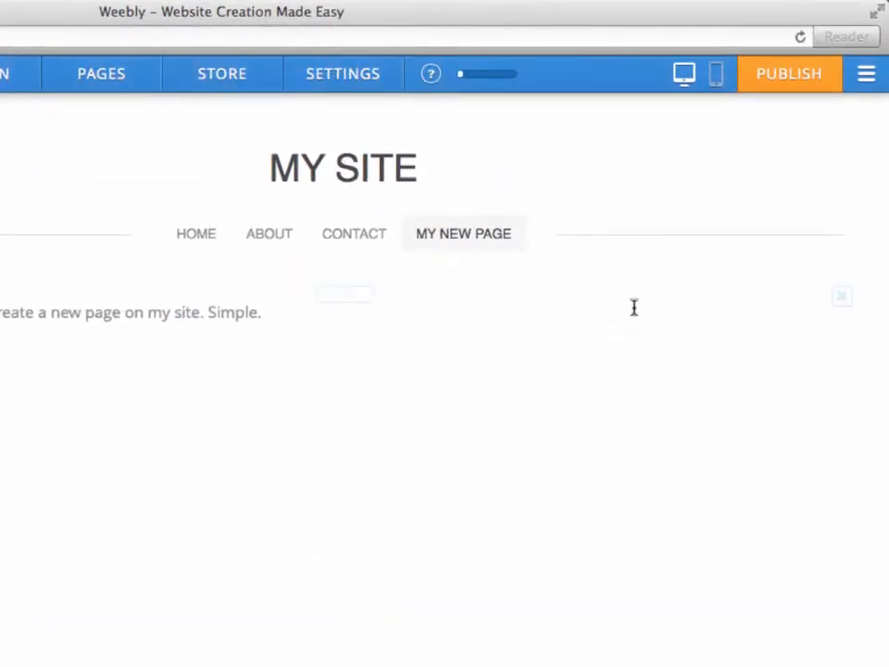
Step: Preview the site's About and Contact pages in the editor's mobile view, and return to the desktop view
click(716, 76)
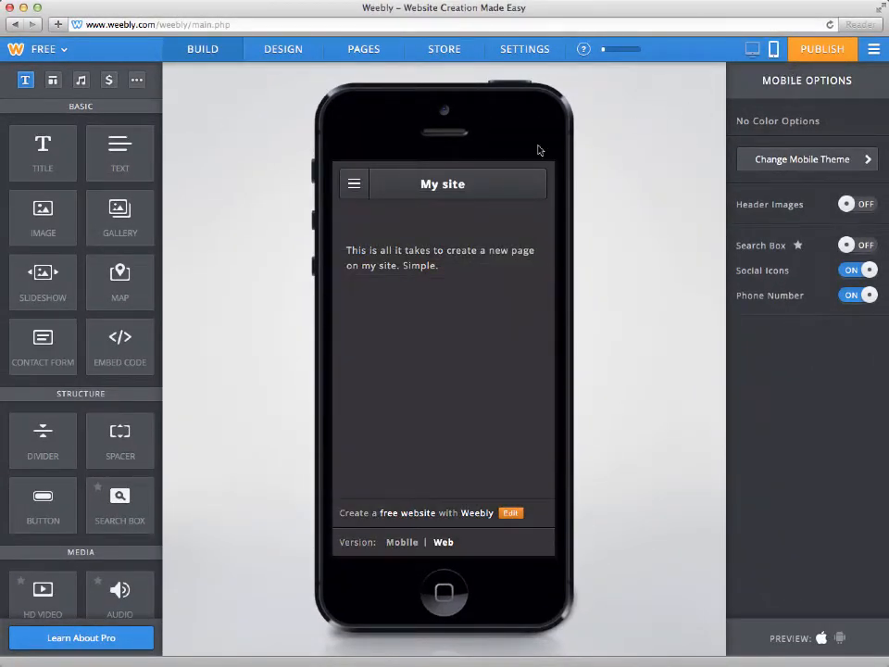
click(352, 190)
click(353, 191)
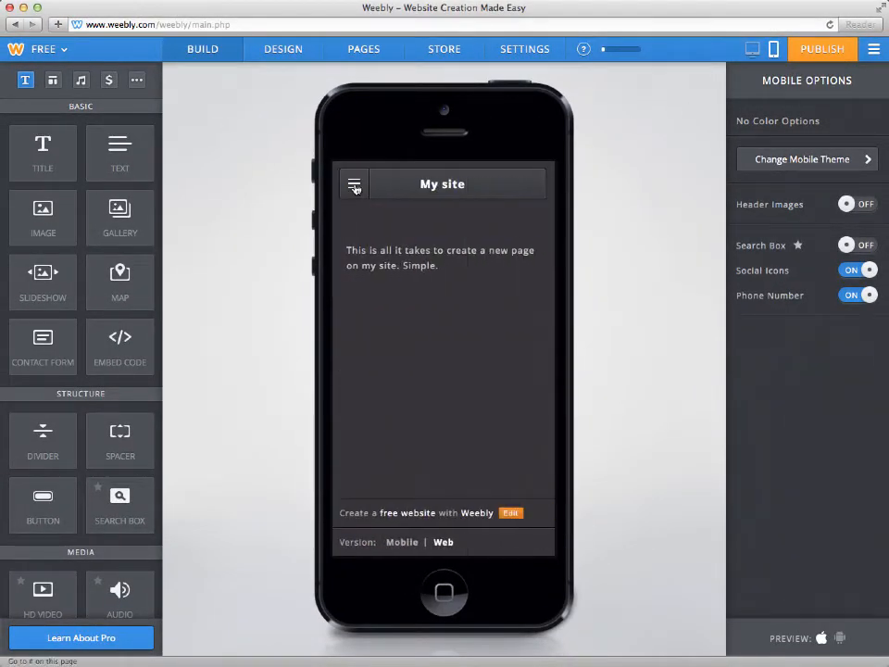
click(355, 188)
click(360, 219)
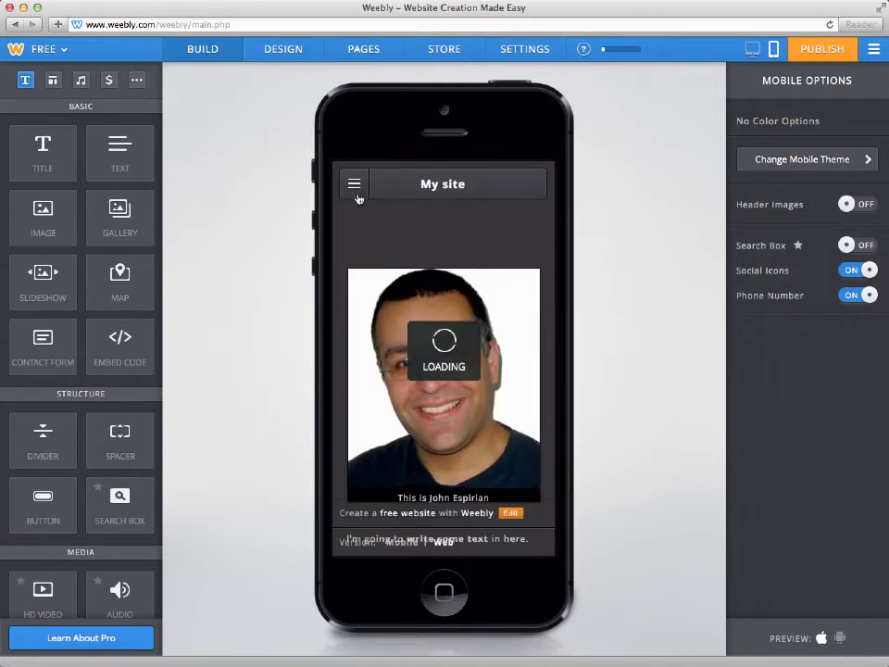
click(357, 190)
click(366, 255)
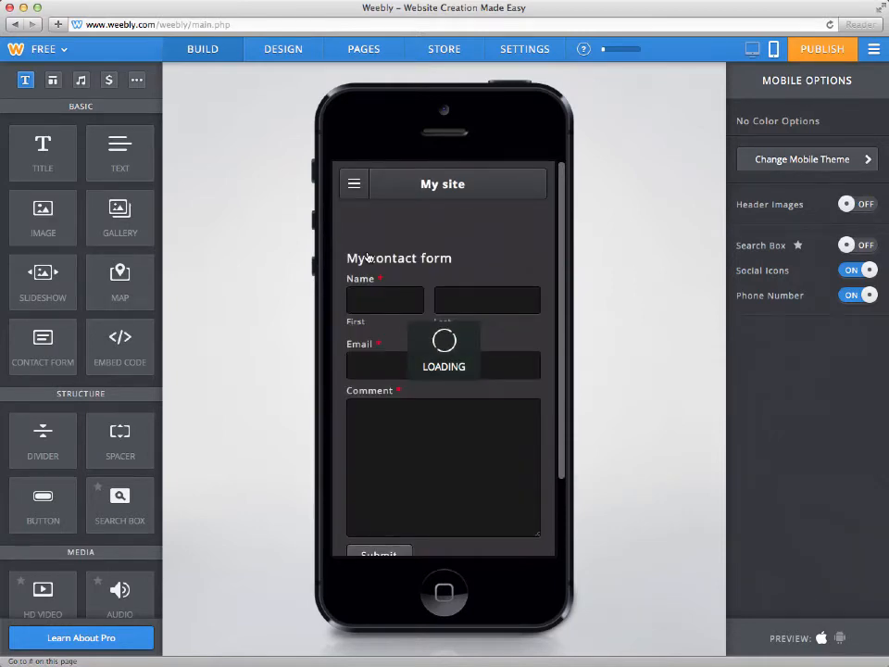
click(751, 53)
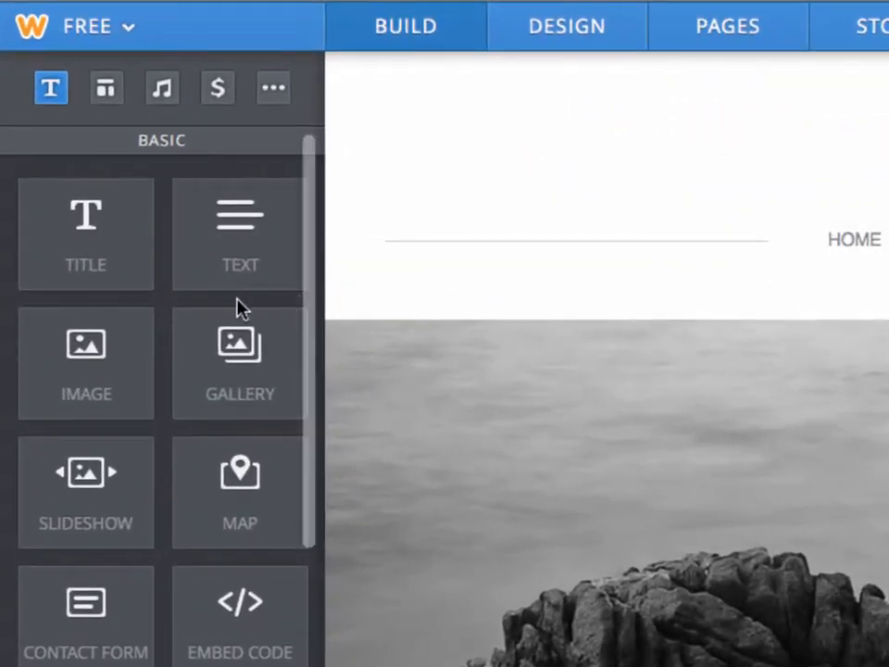
Step: Examine the available page elements in the Basic, Structure, Media, Commerce and More groups
scroll(237, 305, down, 4)
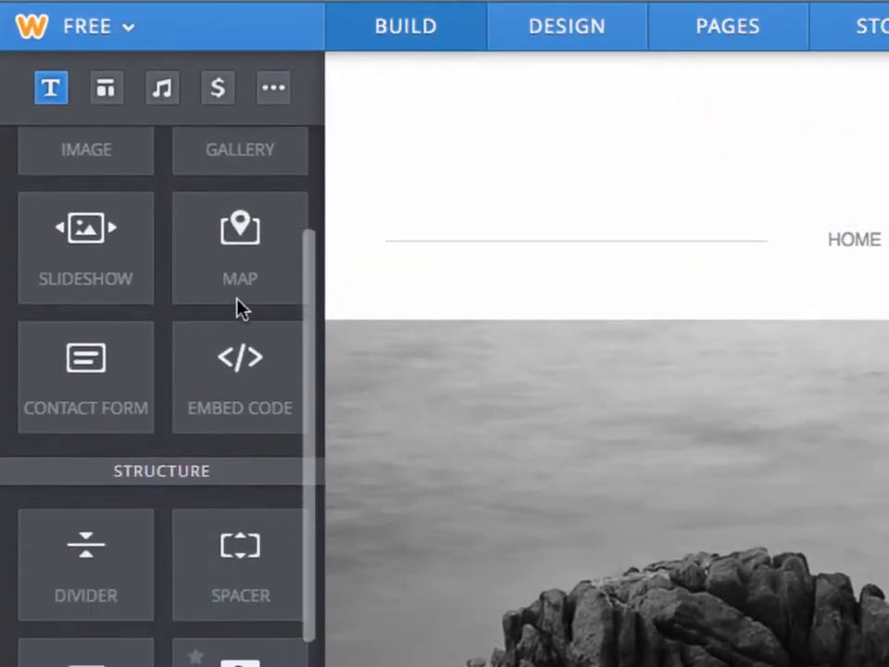
scroll(239, 305, down, 5)
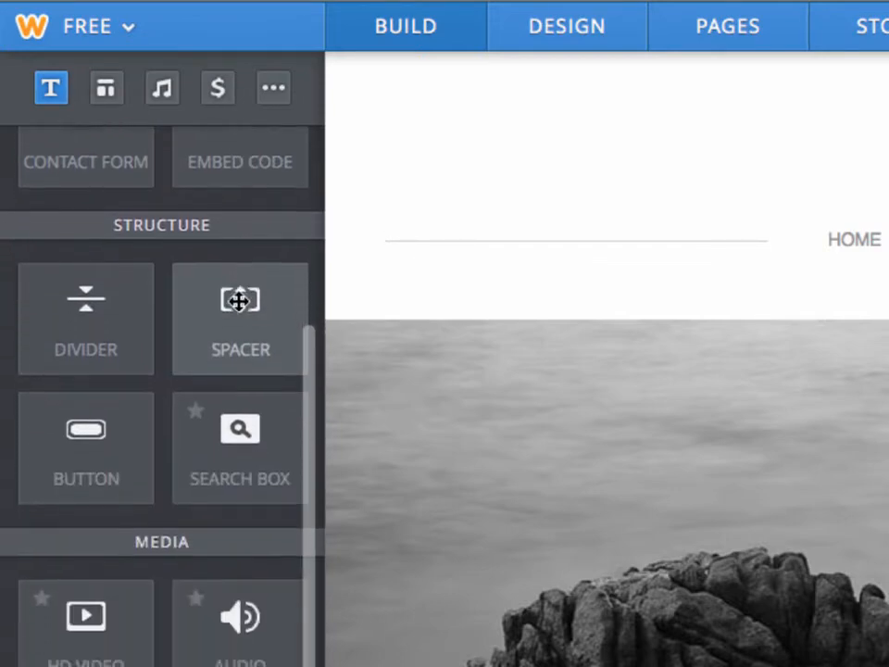
scroll(239, 302, down, 4)
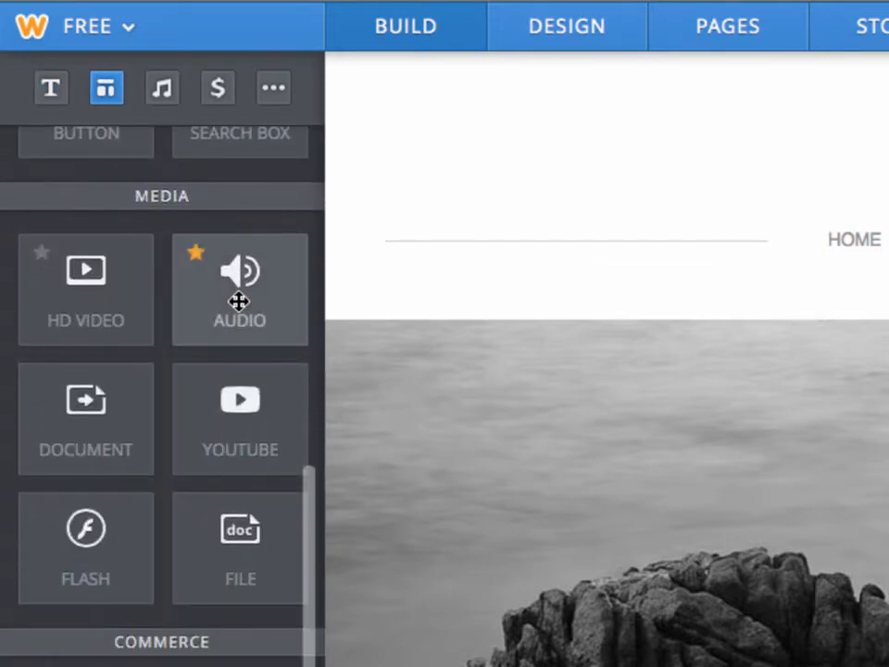
scroll(239, 302, down, 1)
scroll(239, 304, down, 5)
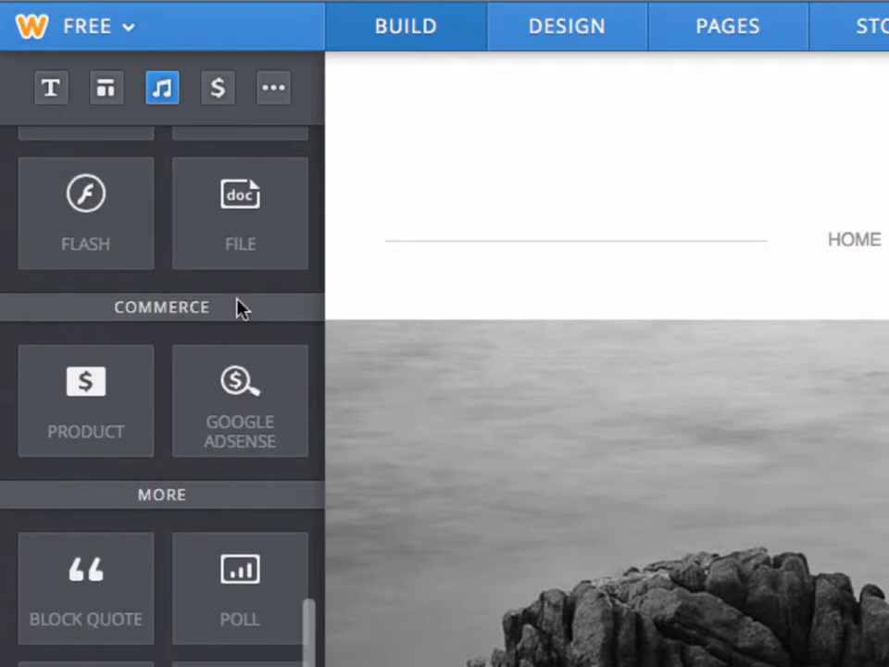
scroll(239, 306, down, 3)
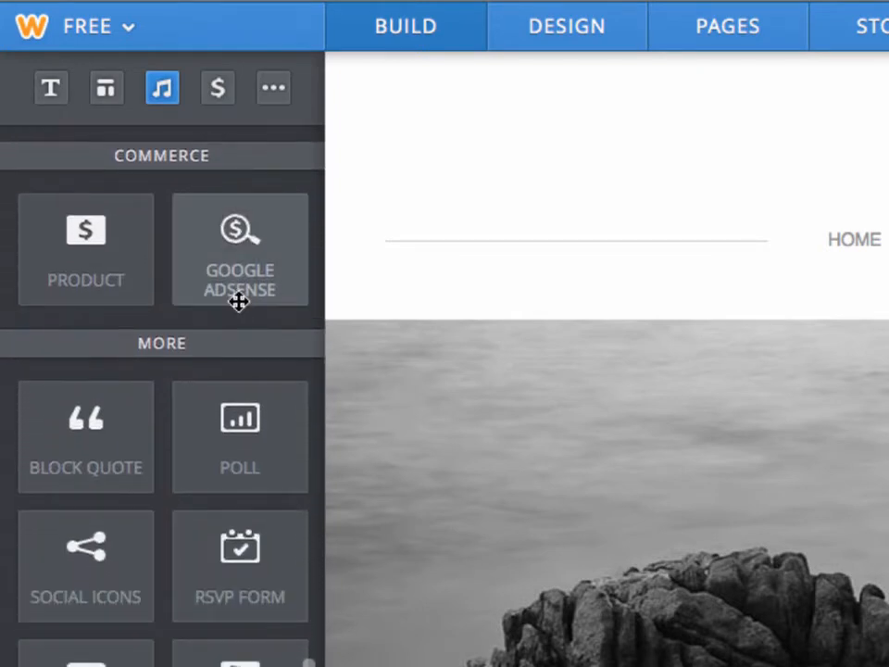